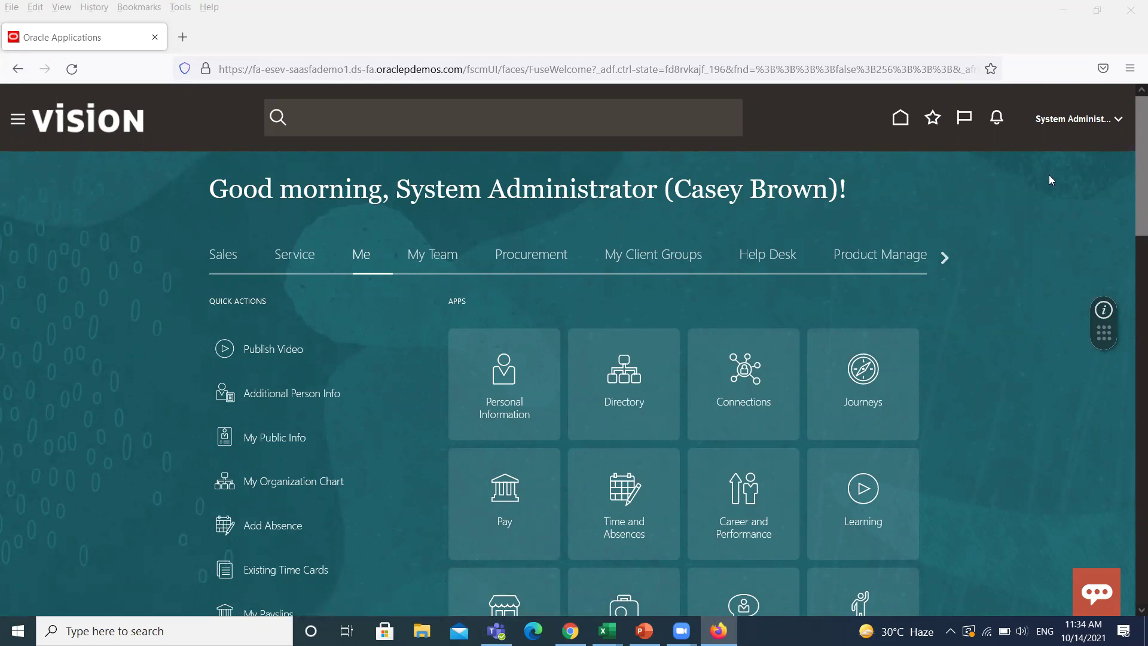
Step: Open the BISP Project from Manage Implementation Projects in Setup and Maintenance
{"action": "left_click", "coordinate": [1115, 123]}
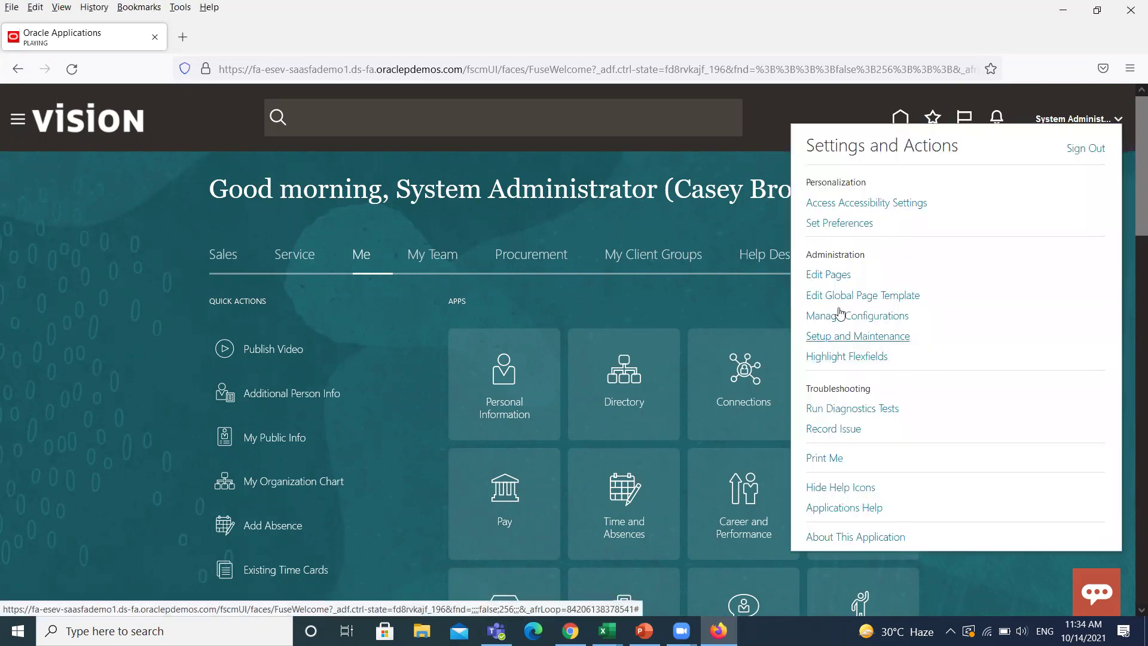
{"action": "left_click", "coordinate": [839, 337]}
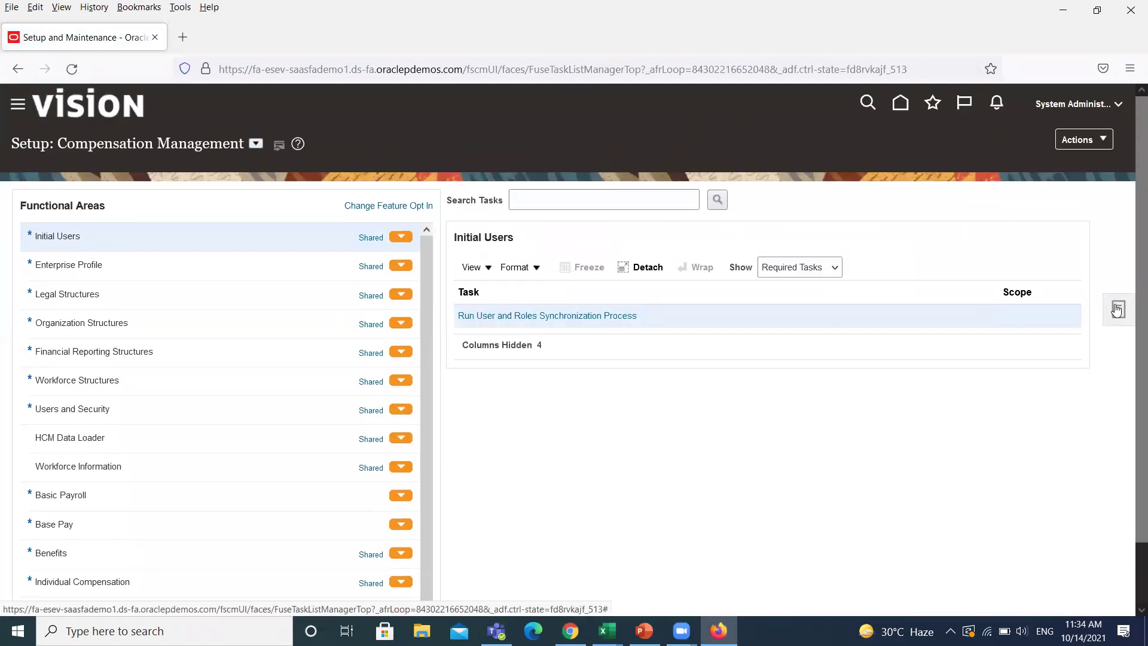
{"action": "left_click", "coordinate": [1117, 309]}
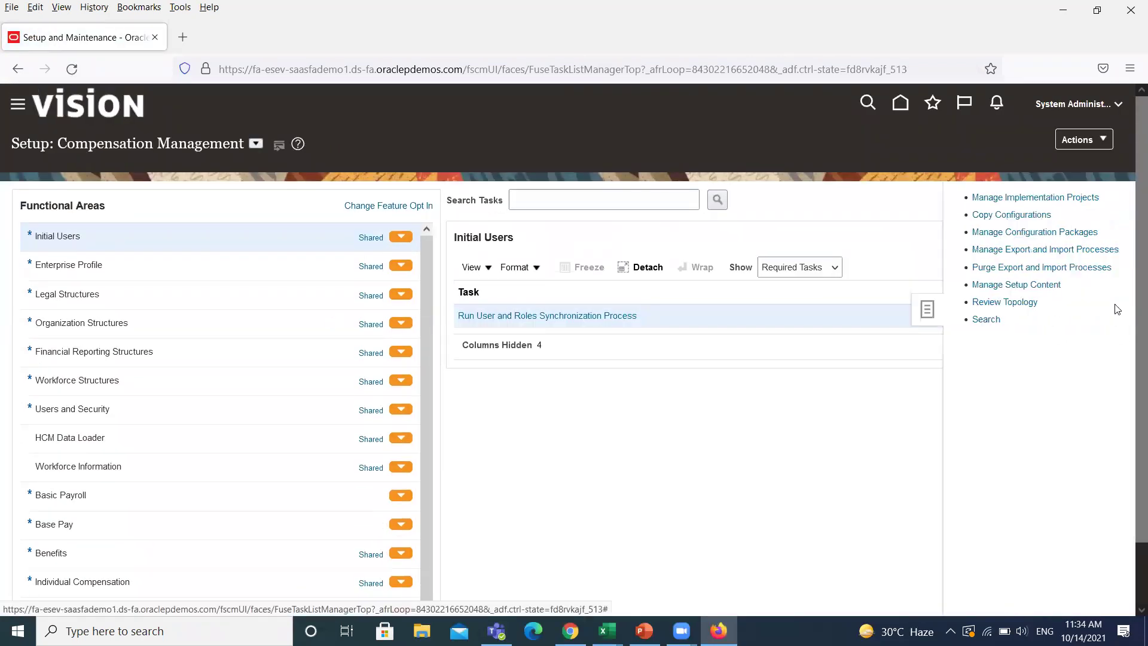
{"action": "left_click", "coordinate": [976, 197]}
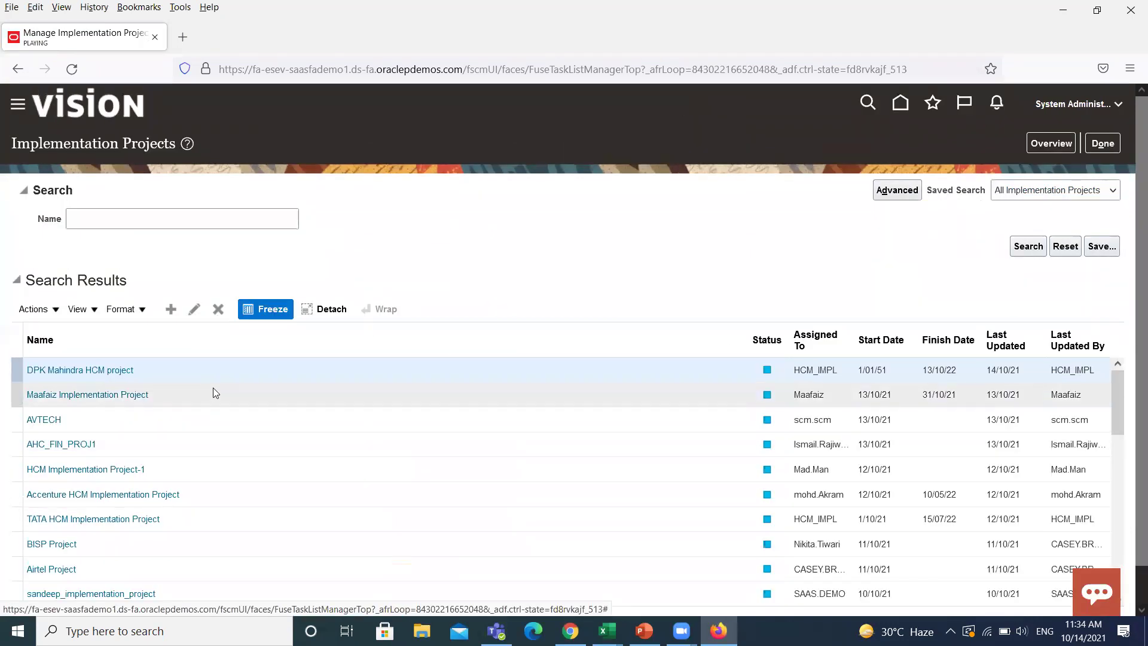
{"action": "scroll", "coordinate": [209, 389], "scroll_direction": "down", "scroll_amount": 3}
{"action": "left_click", "coordinate": [64, 418]}
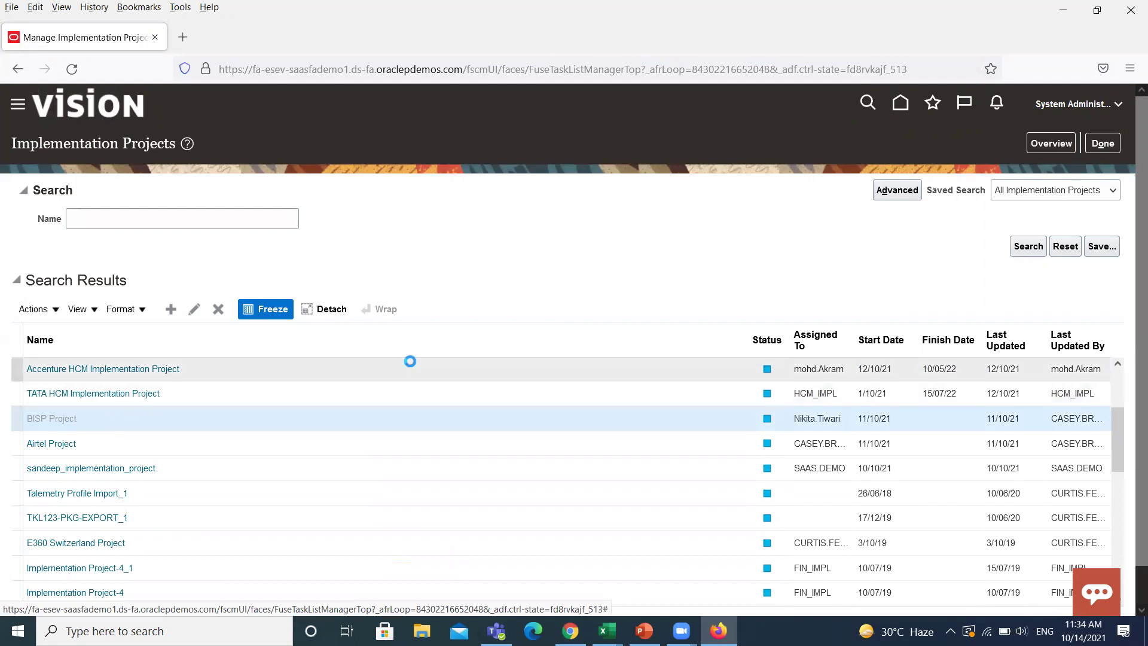
Step: Filter the BISP Project tasks for 'Manage location' and go to the Manage Locations task
{"action": "left_click", "coordinate": [89, 342]}
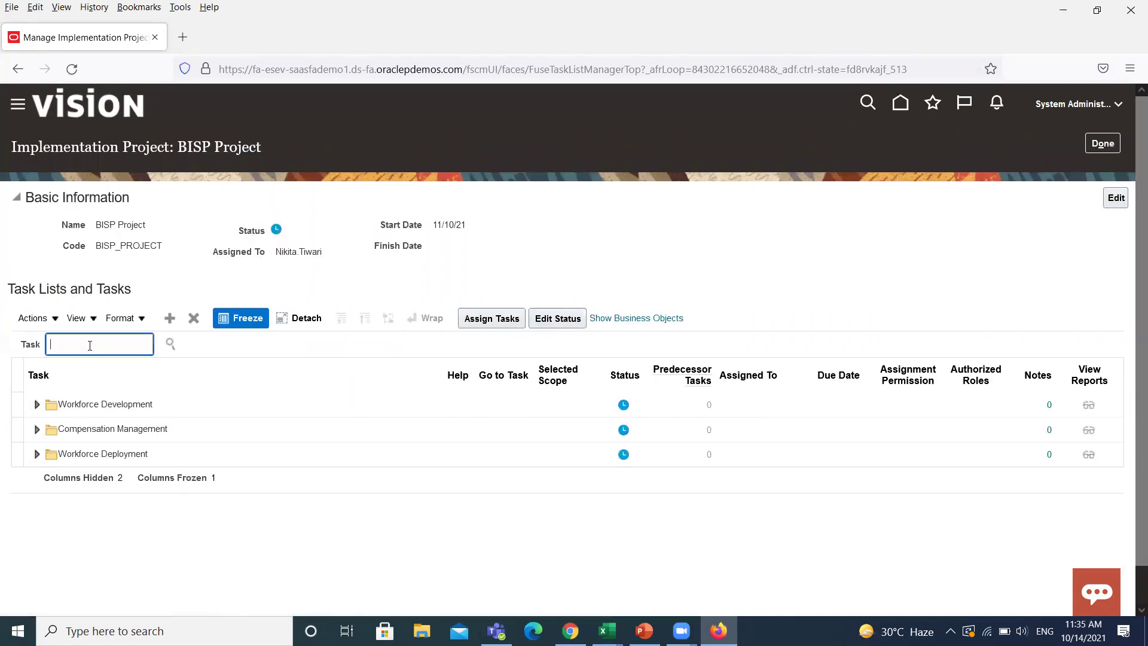
{"action": "type", "text": "Mana"}
{"action": "type", "text": "ge"}
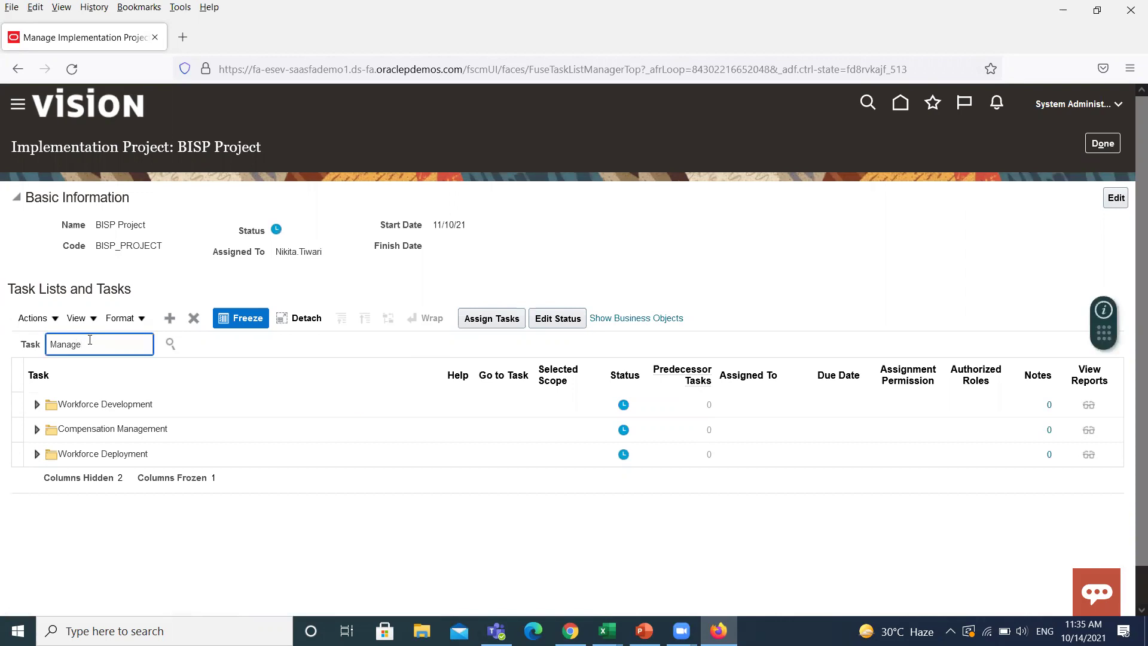
{"action": "type", "text": " location"}
{"action": "key", "text": "Return"}
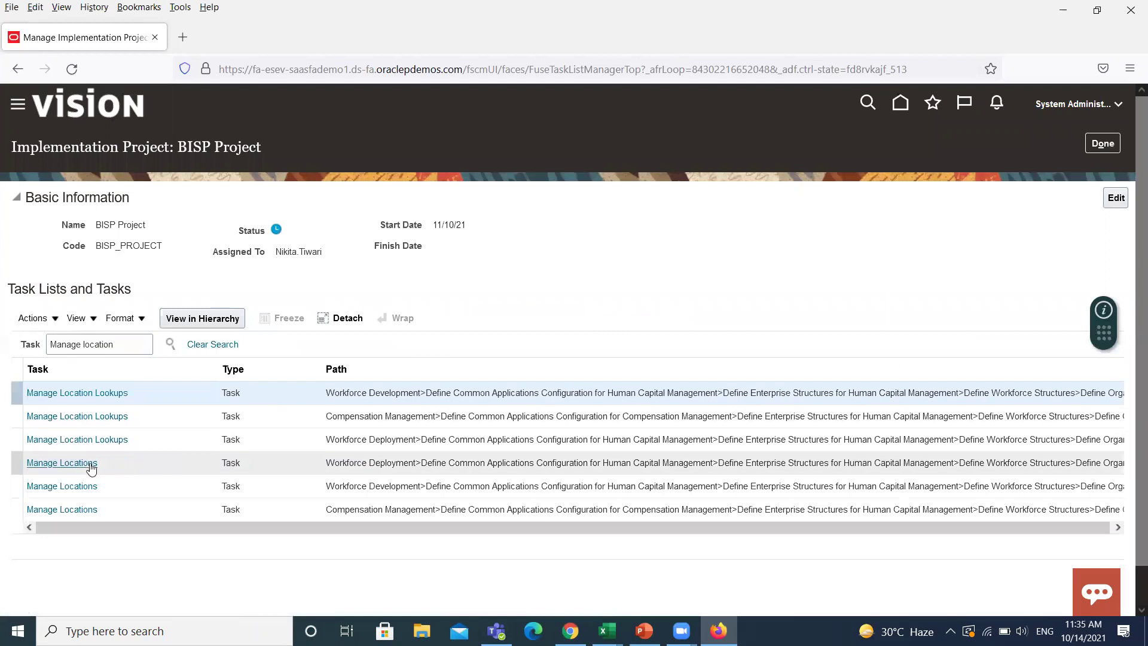
{"action": "left_click", "coordinate": [87, 464]}
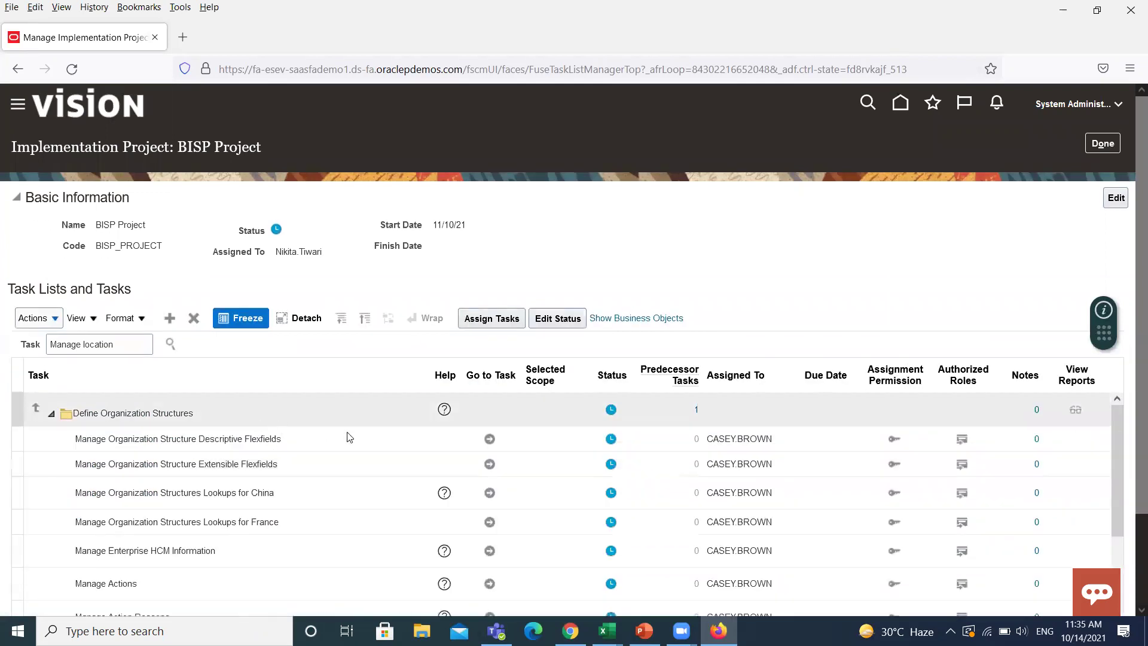
{"action": "scroll", "coordinate": [405, 465], "scroll_direction": "down", "scroll_amount": 2}
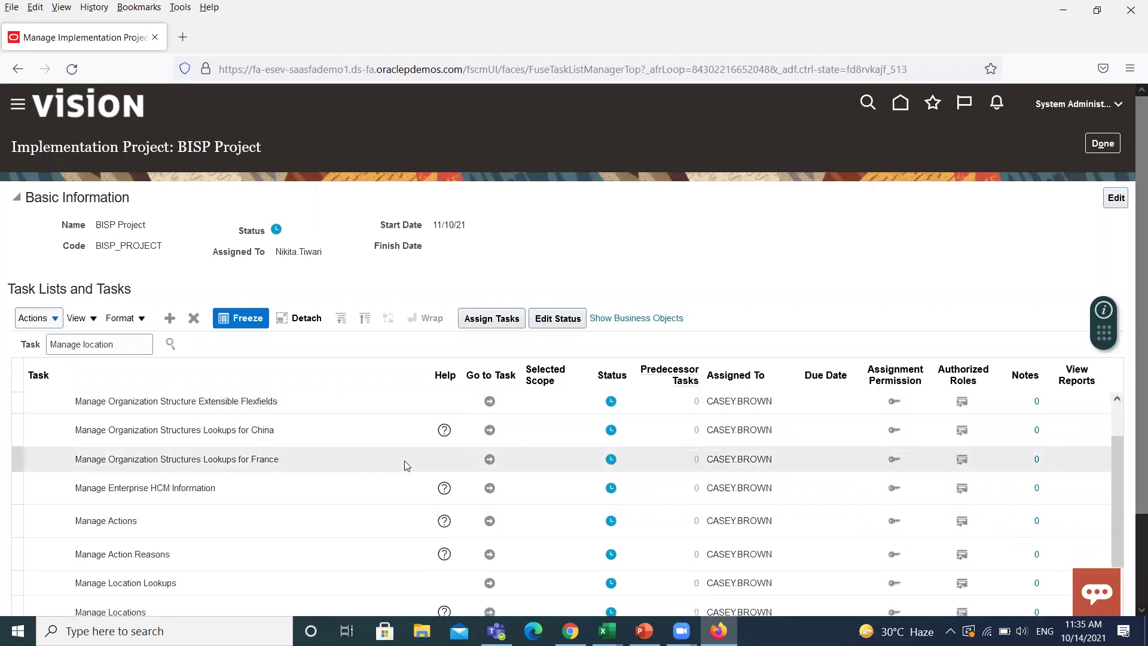
{"action": "scroll", "coordinate": [405, 465], "scroll_direction": "down", "scroll_amount": 2}
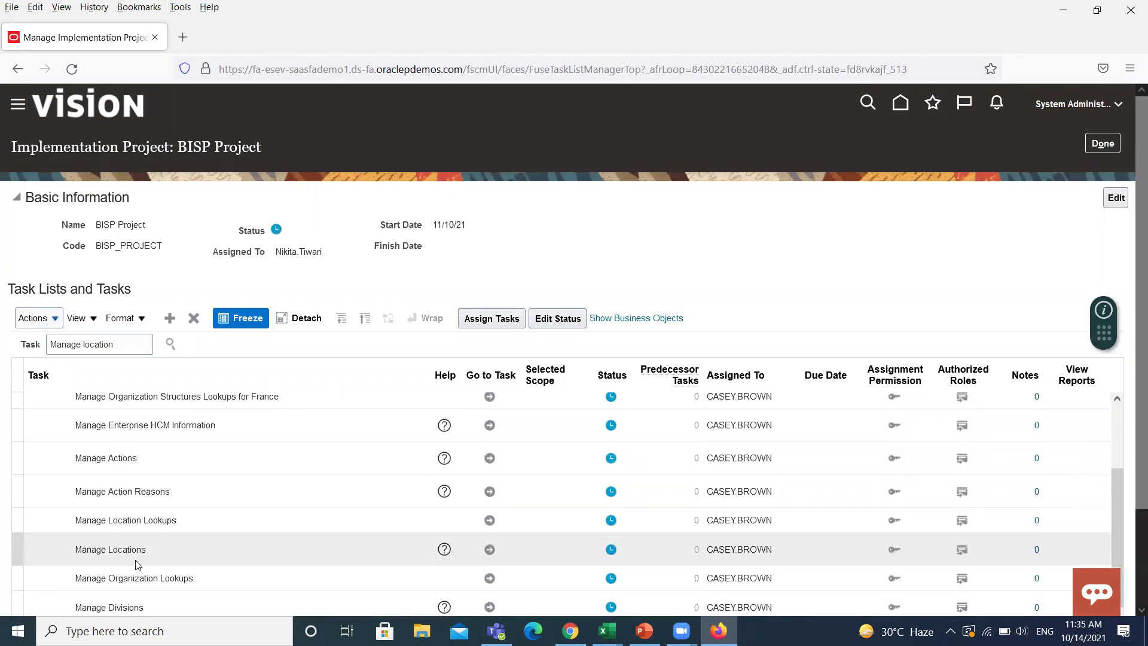
{"action": "left_click", "coordinate": [488, 552]}
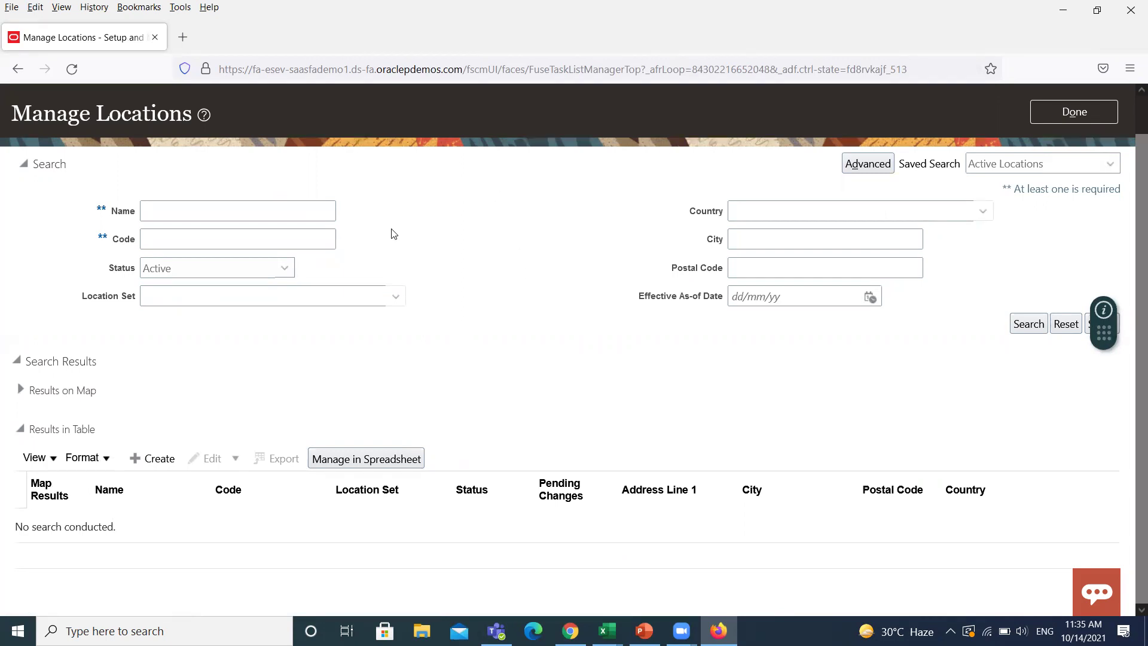
Step: Create a new location with effective start date 1/10/2021
{"action": "left_click", "coordinate": [149, 463]}
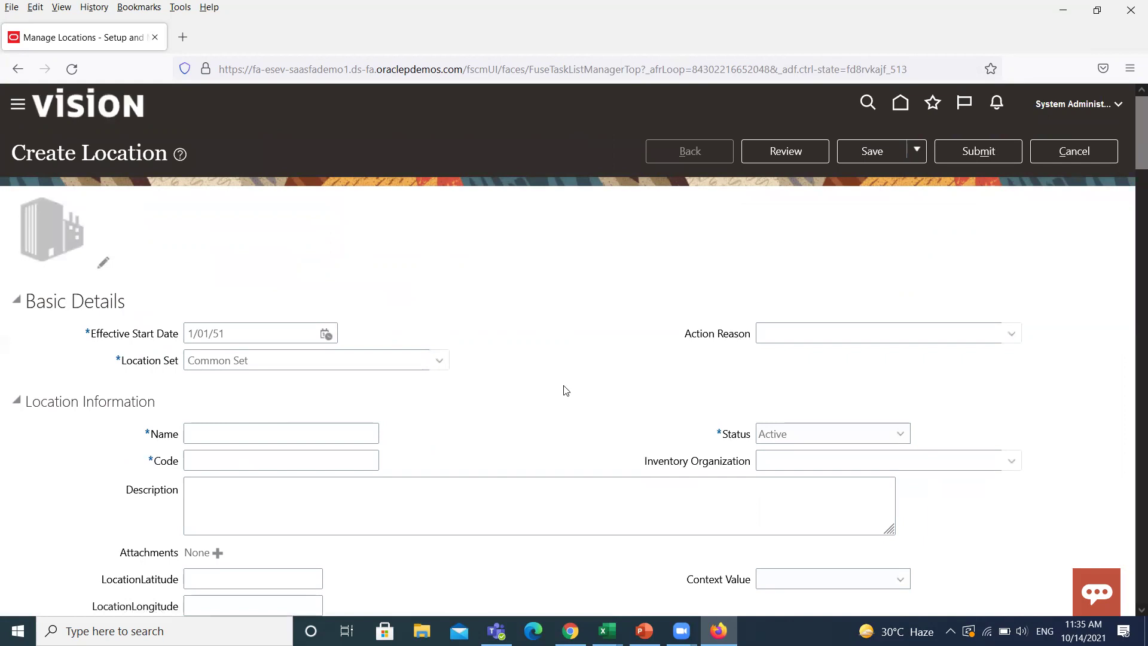
{"action": "left_click", "coordinate": [237, 335]}
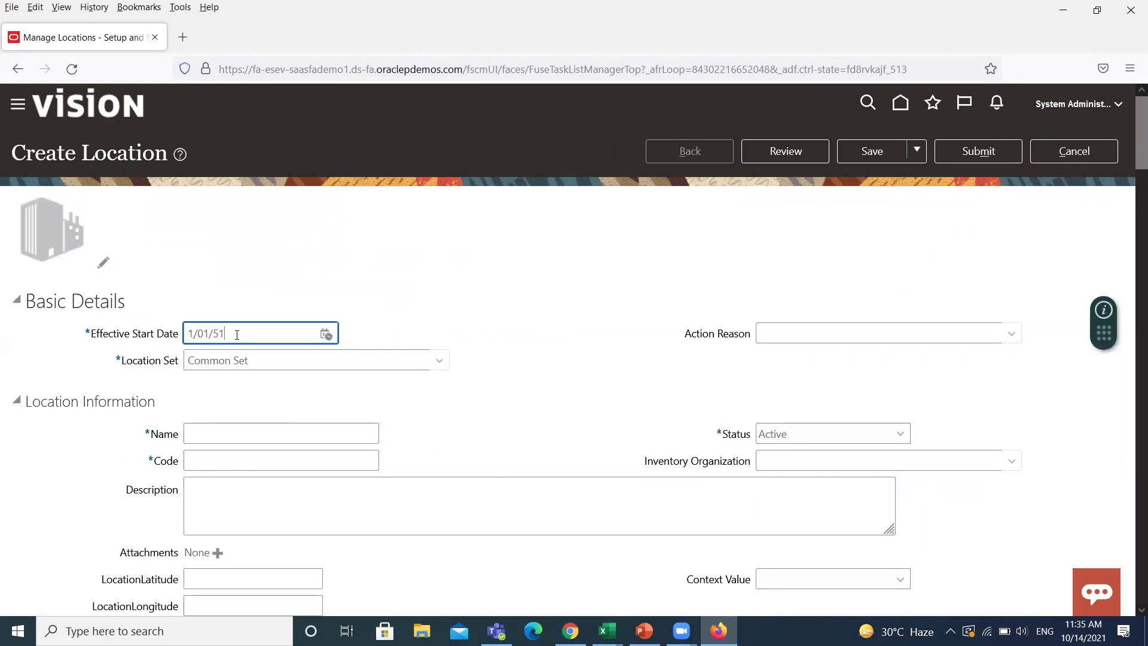
{"action": "key", "text": "BackSpace"}
{"action": "key", "text": "BackSpace"}
{"action": "key", "text": "BackSpace"}
{"action": "key", "text": "BackSpace"}
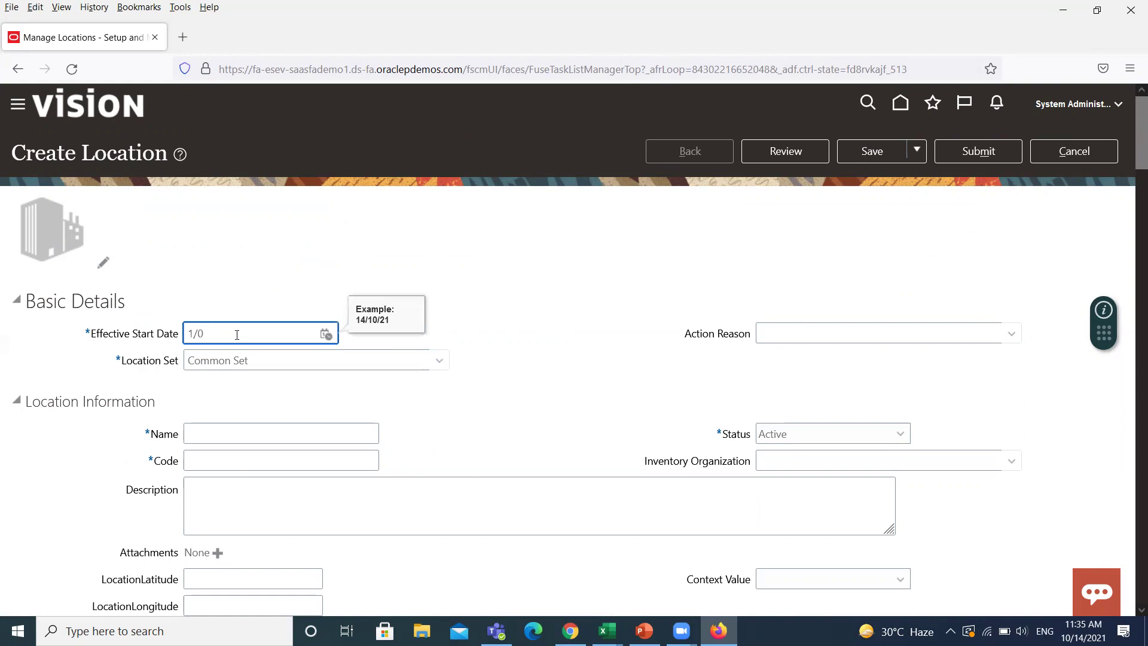
{"action": "key", "text": "BackSpace"}
{"action": "key", "text": "BackSpace"}
{"action": "key", "text": "BackSpace"}
{"action": "type", "text": "1"}
{"action": "type", "text": "/1"}
{"action": "type", "text": "0/2021"}
{"action": "left_click", "coordinate": [436, 358]}
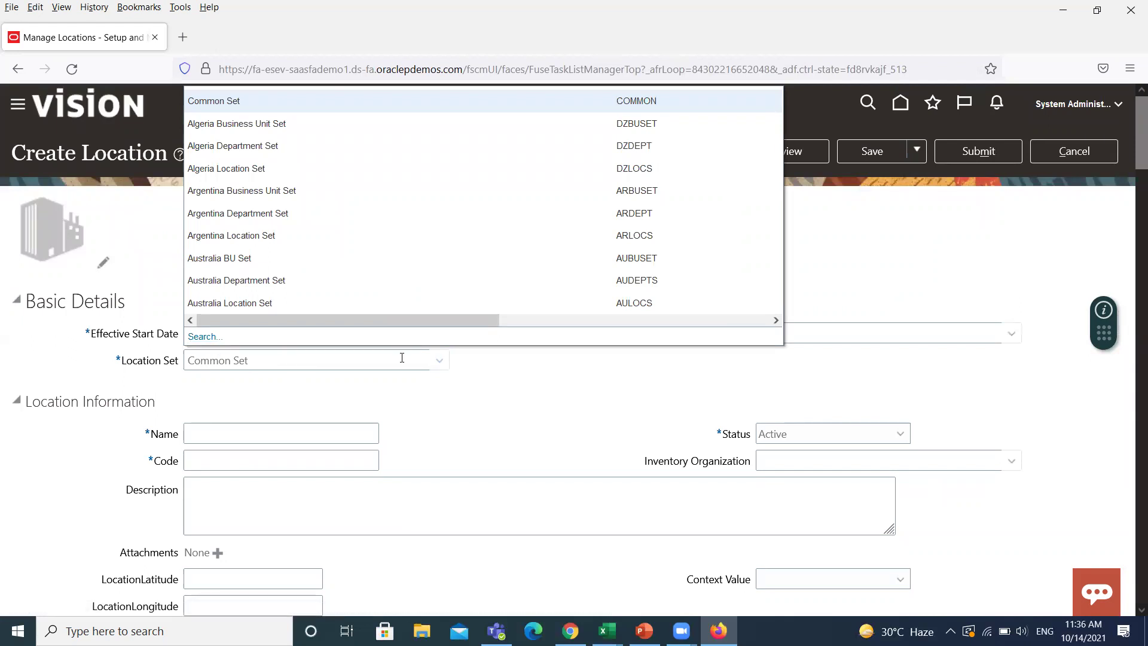
Step: Search location sets by description 'Custom RDS' and choose Custom Set
{"action": "left_click", "coordinate": [206, 337]}
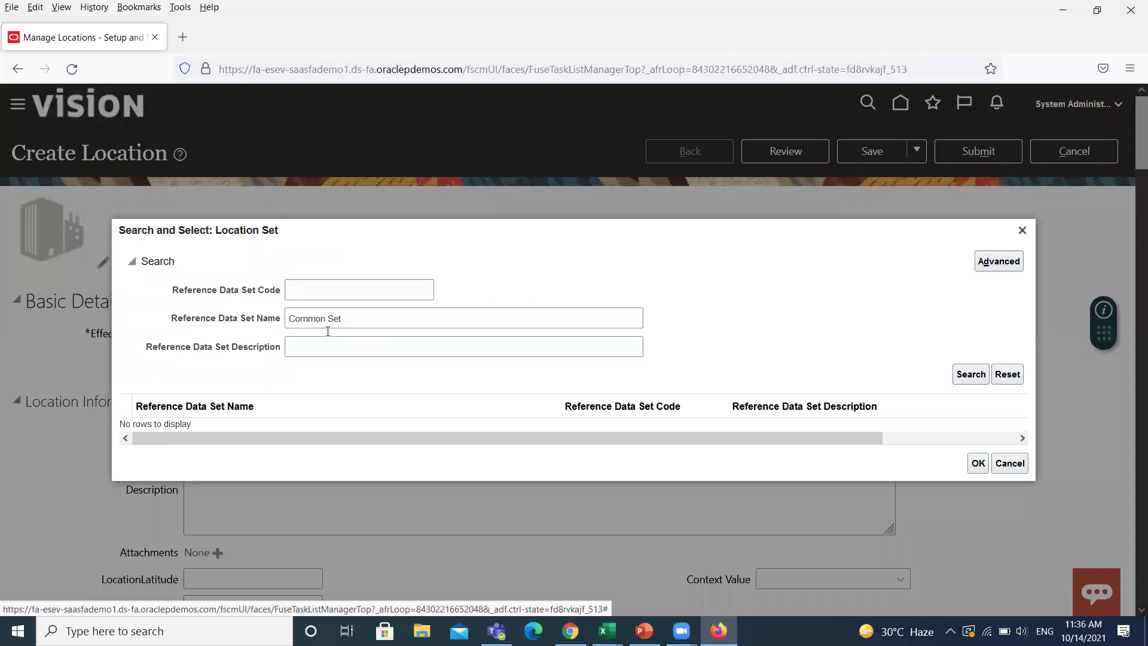
{"action": "left_click", "coordinate": [354, 323]}
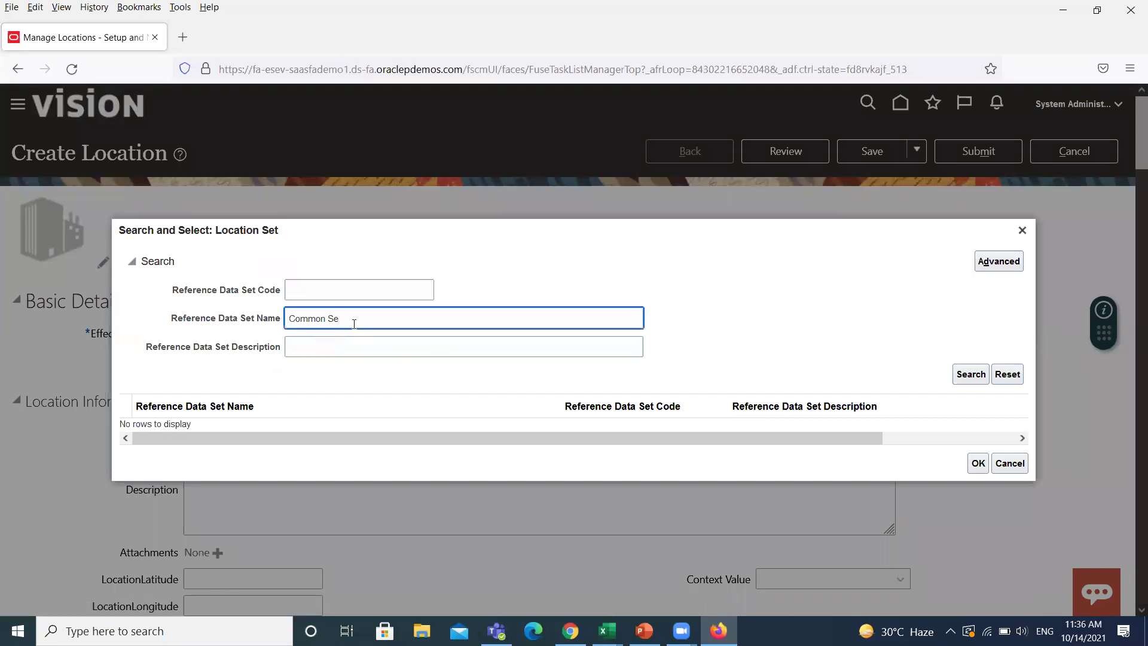
{"action": "key", "text": "BackSpace"}
{"action": "key", "text": "BackSpace"}
{"action": "key", "text": "BackSpace"}
{"action": "left_click", "coordinate": [343, 349]}
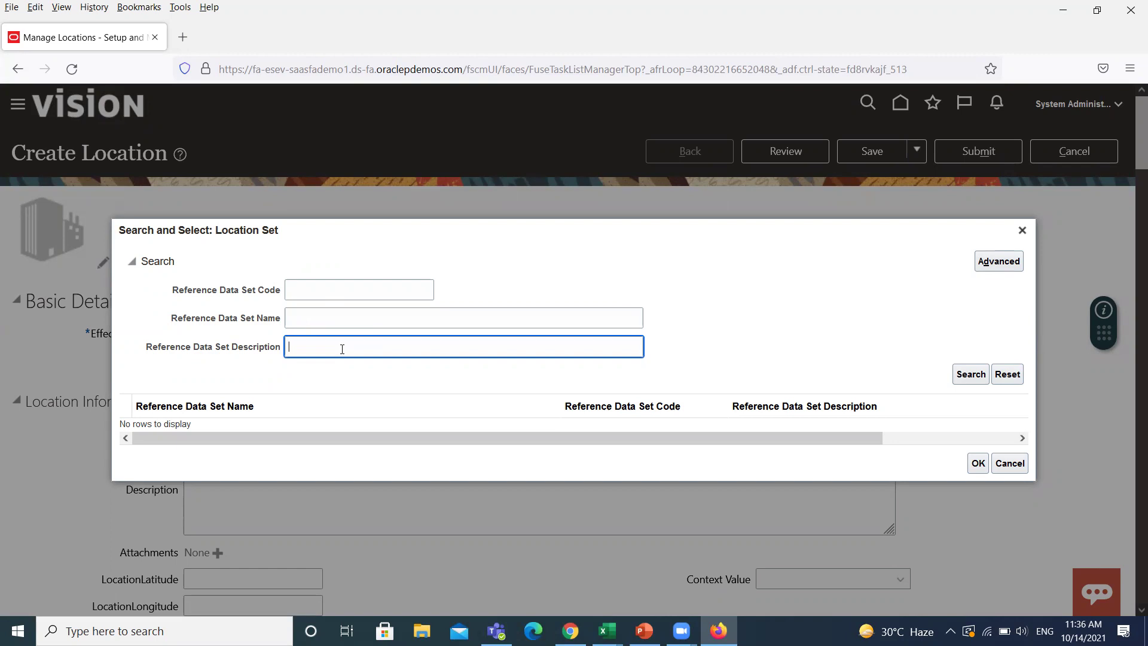
{"action": "type", "text": "Cust"}
{"action": "type", "text": "om "}
{"action": "type", "text": "RDS"}
{"action": "left_click", "coordinate": [970, 383]}
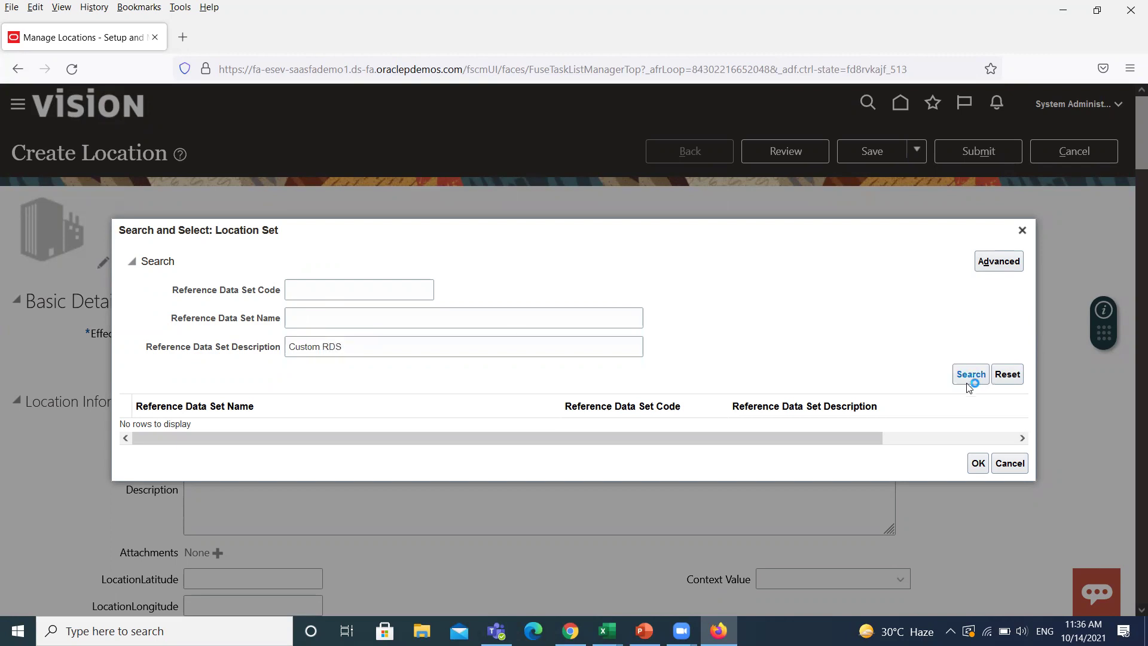
{"action": "left_click", "coordinate": [772, 419]}
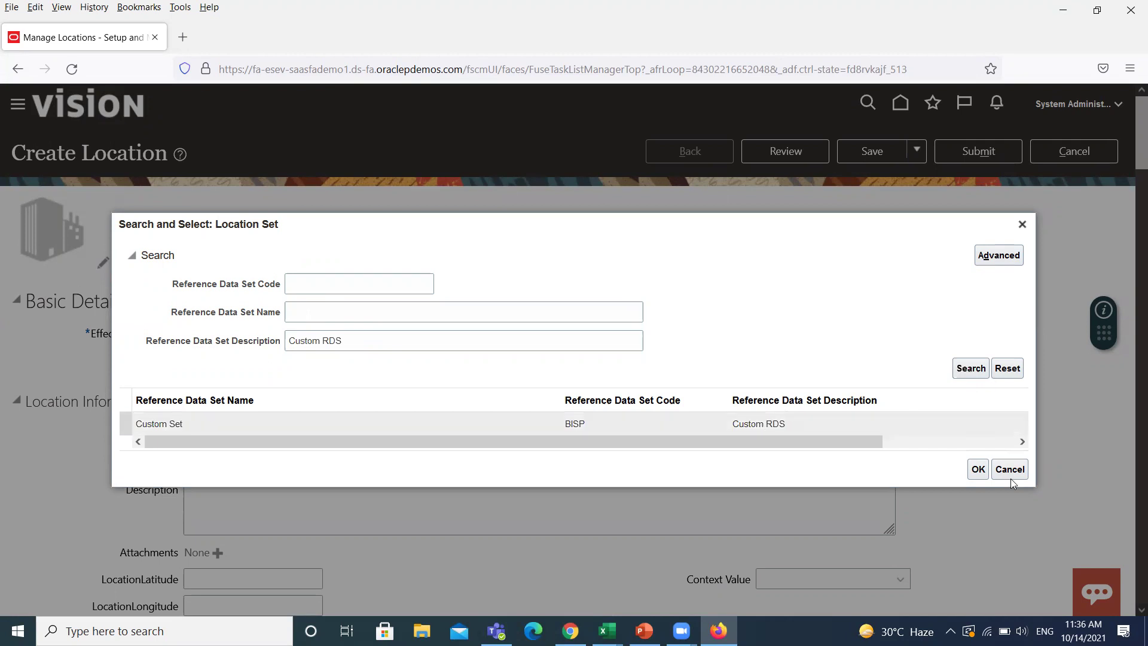
{"action": "left_click", "coordinate": [978, 472]}
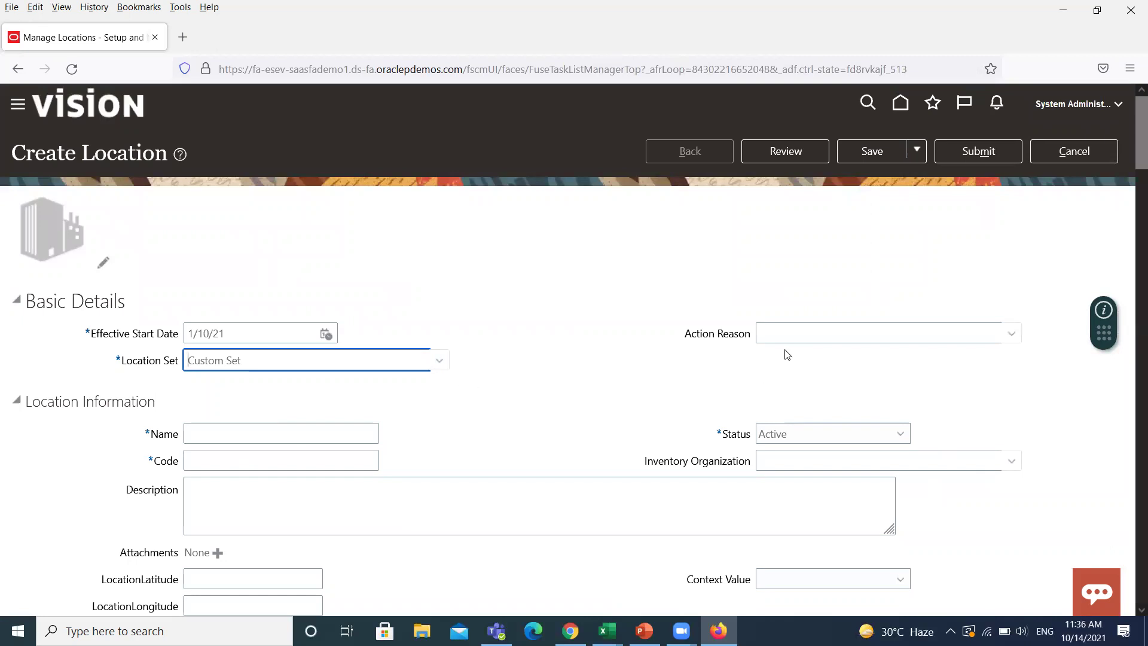
Step: Enter location name 'BISP India HQ' and code 'BIIH'
{"action": "scroll", "coordinate": [743, 353], "scroll_direction": "down", "scroll_amount": 2}
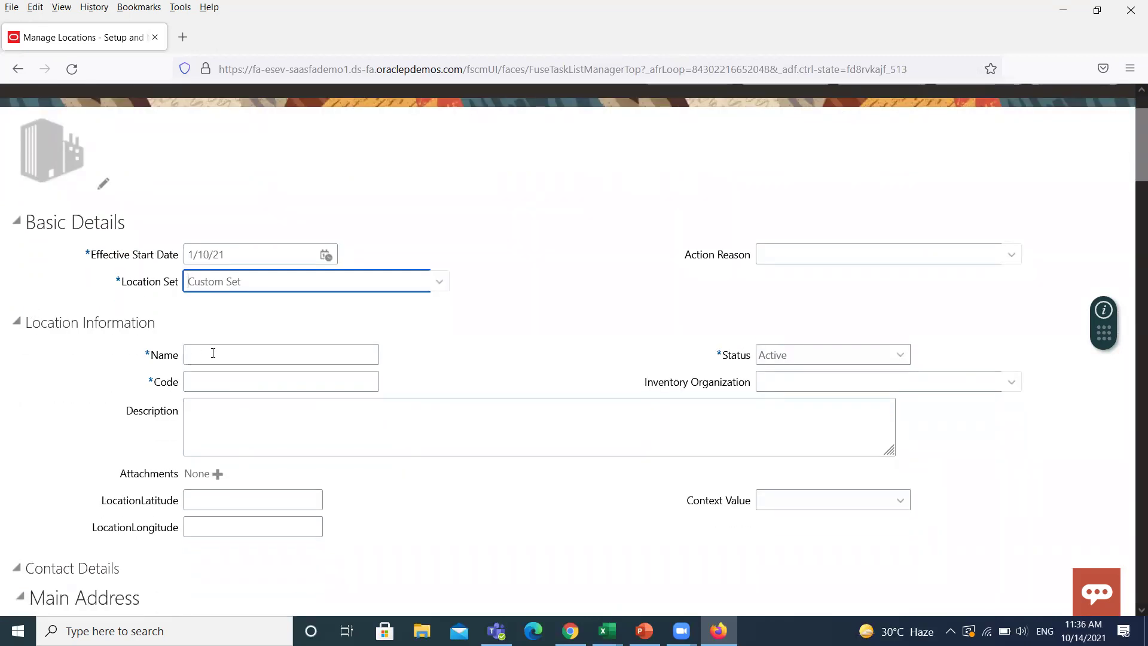
{"action": "left_click", "coordinate": [216, 356]}
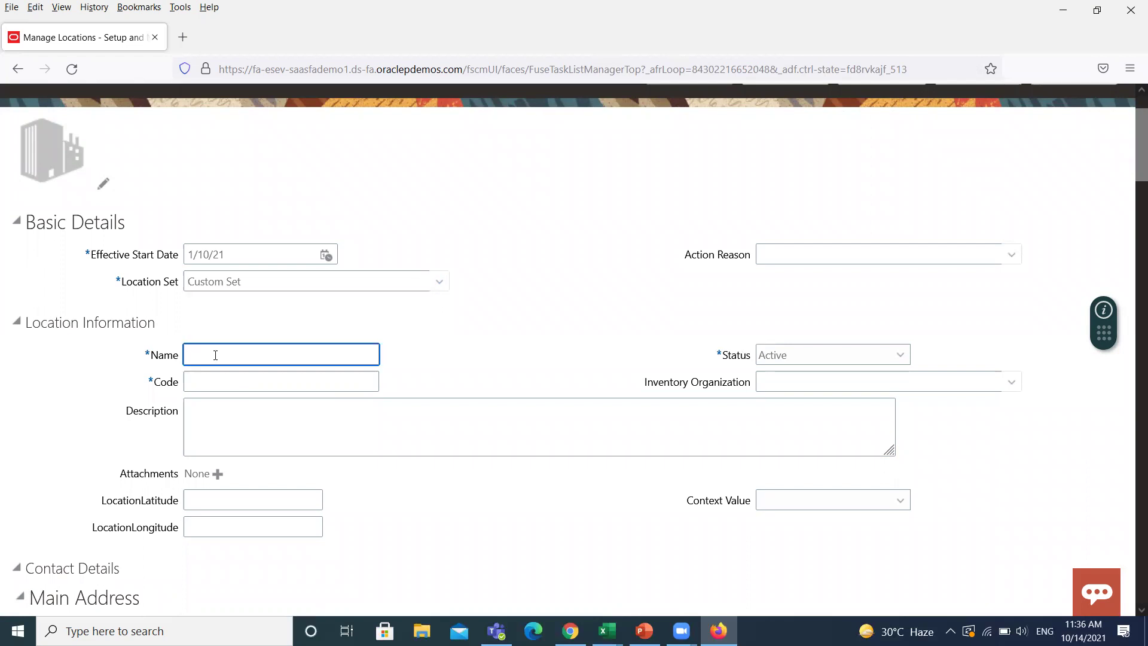
{"action": "type", "text": "B"}
{"action": "type", "text": "ISP"}
{"action": "type", "text": " In"}
{"action": "type", "text": "dia "}
{"action": "type", "text": "HQ"}
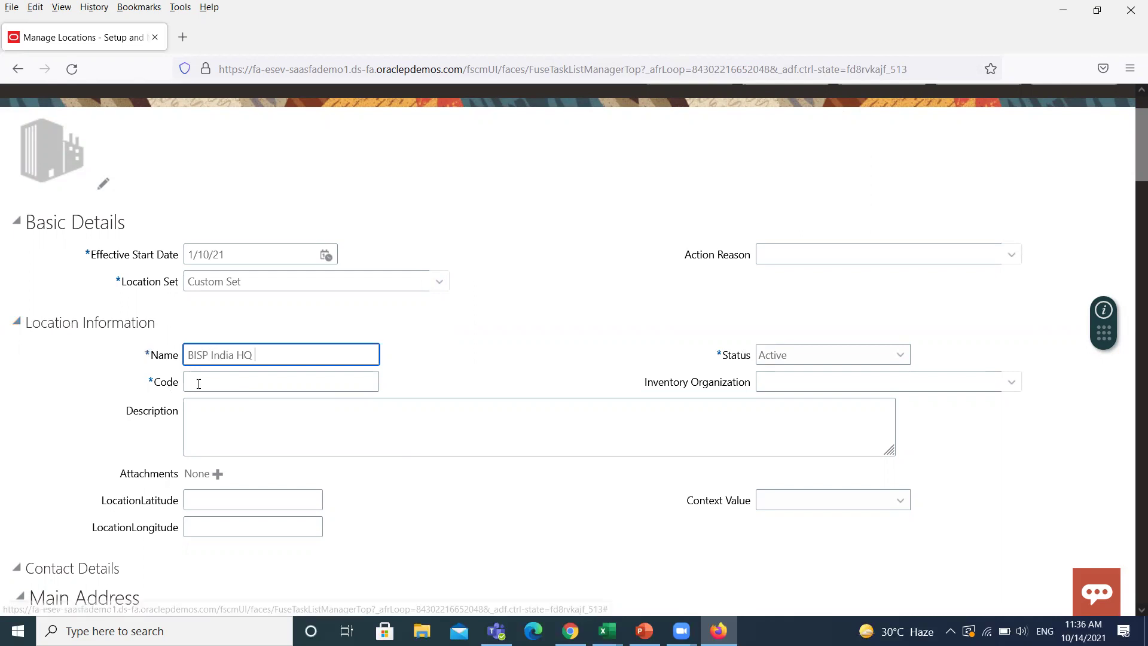
{"action": "left_click", "coordinate": [204, 381]}
{"action": "type", "text": "B"}
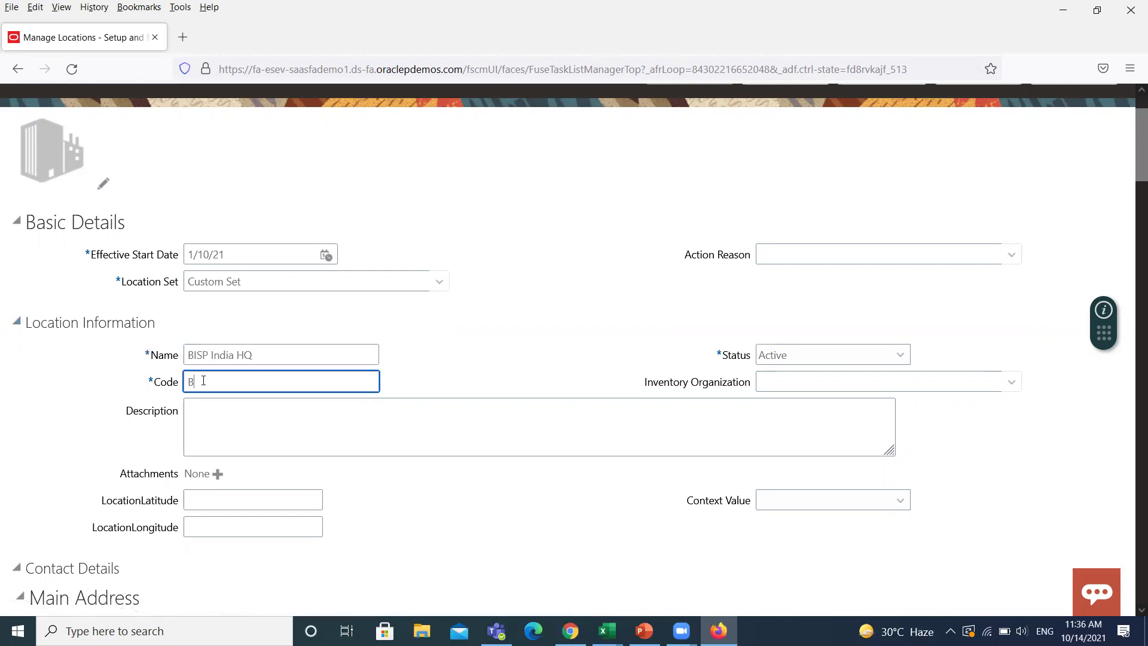
{"action": "type", "text": "II"}
{"action": "type", "text": "H"}
Step: Copy the name 'BISP India HQ' into the Description field
{"action": "scroll", "coordinate": [330, 440], "scroll_direction": "down", "scroll_amount": 2}
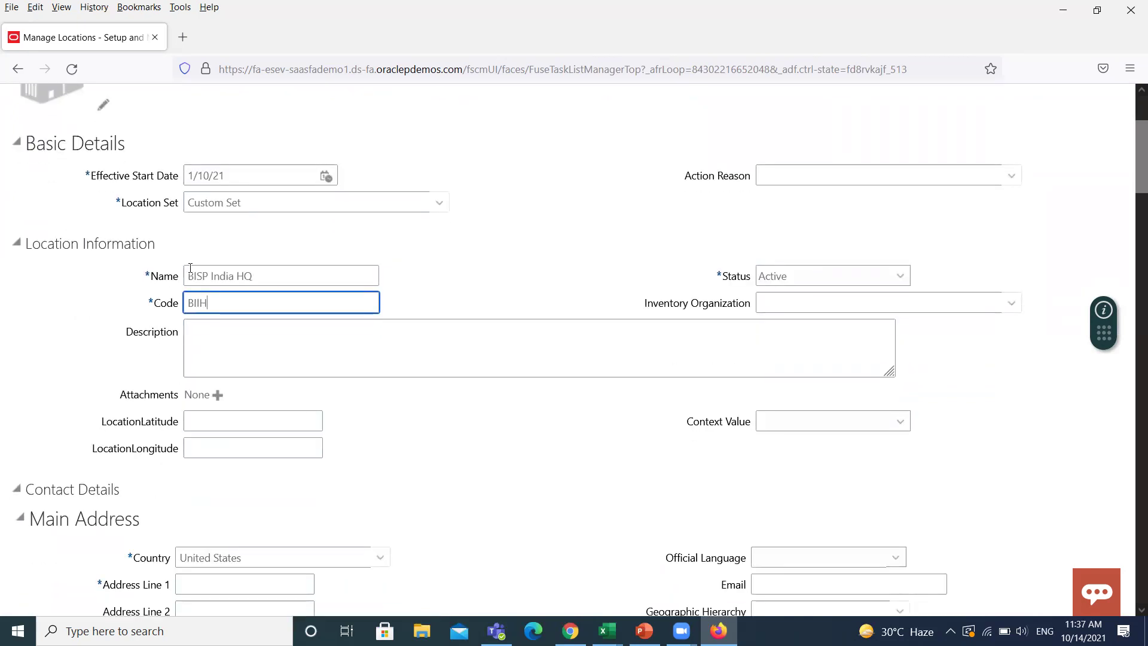
{"action": "left_click_drag", "start_coordinate": [187, 277], "coordinate": [269, 277]}
{"action": "key", "text": "ctrl+c"}
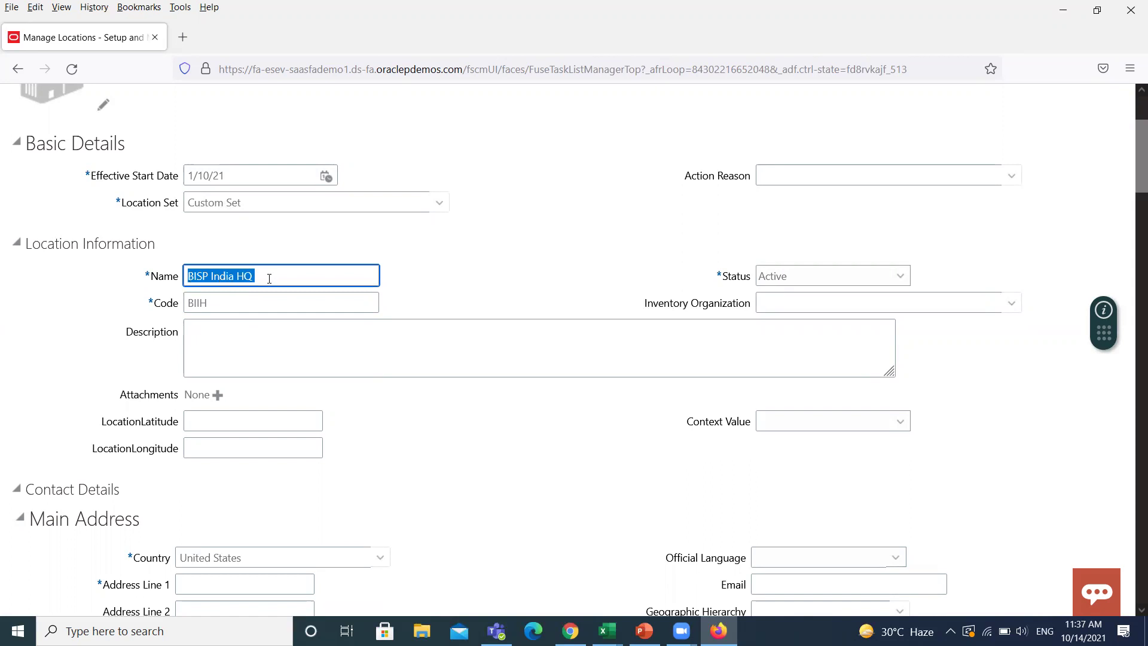
{"action": "left_click", "coordinate": [239, 303]}
{"action": "left_click", "coordinate": [227, 331]}
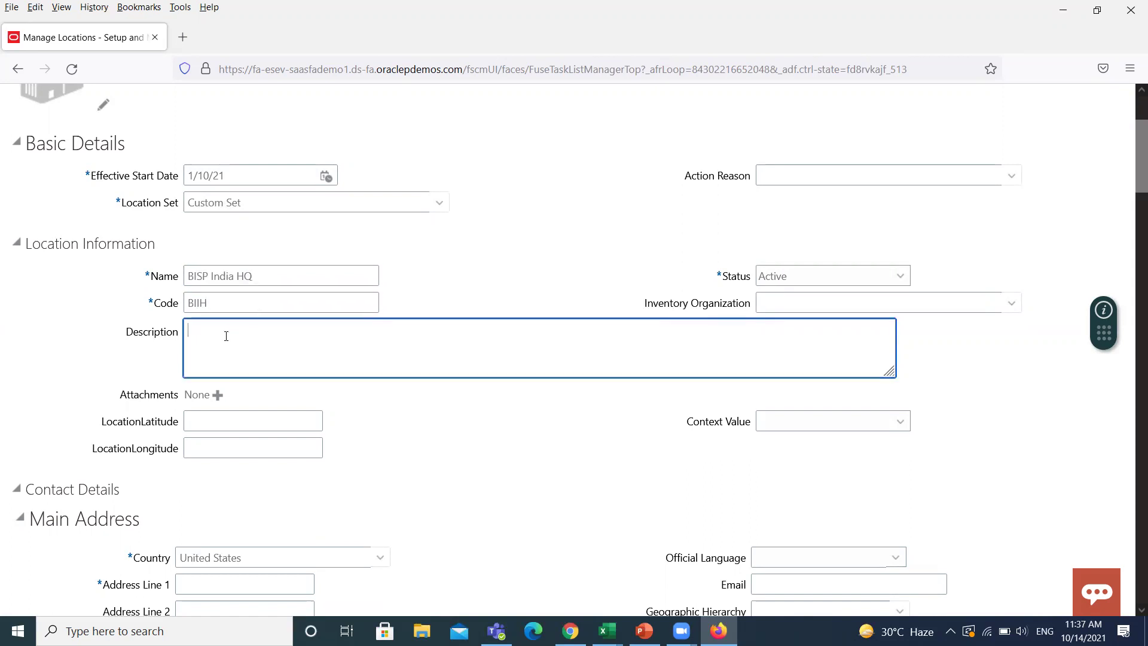
{"action": "key", "text": "ctrl+v"}
Step: Start replacing the main address country, bringing up the country search
{"action": "scroll", "coordinate": [339, 392], "scroll_direction": "down", "scroll_amount": 3}
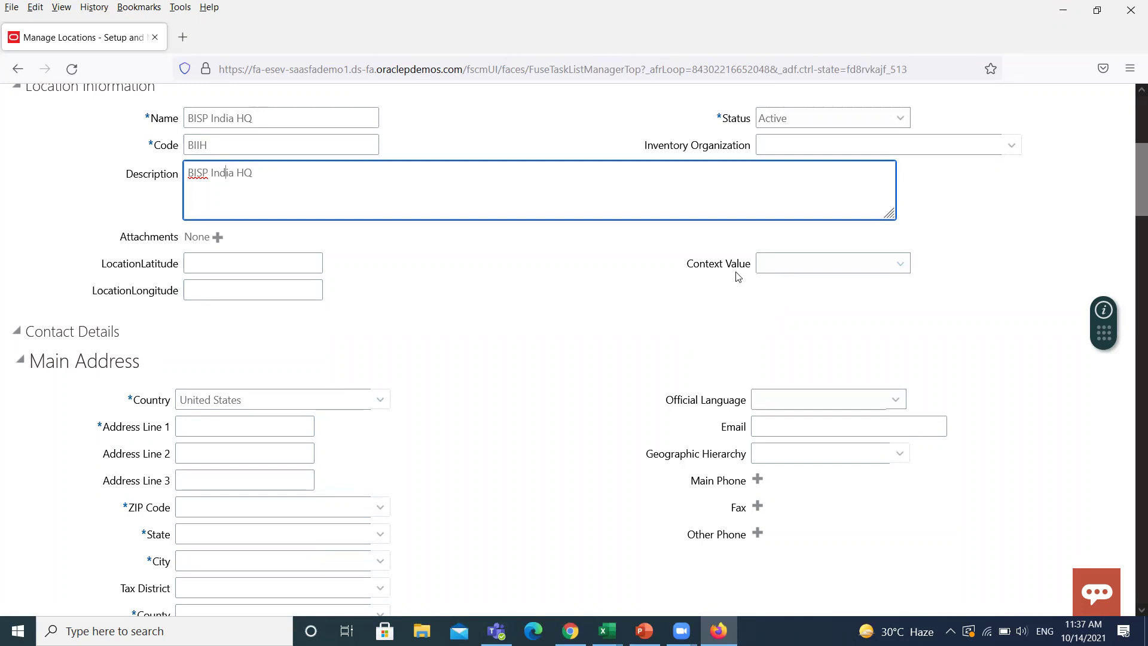
{"action": "scroll", "coordinate": [395, 413], "scroll_direction": "down", "scroll_amount": 2}
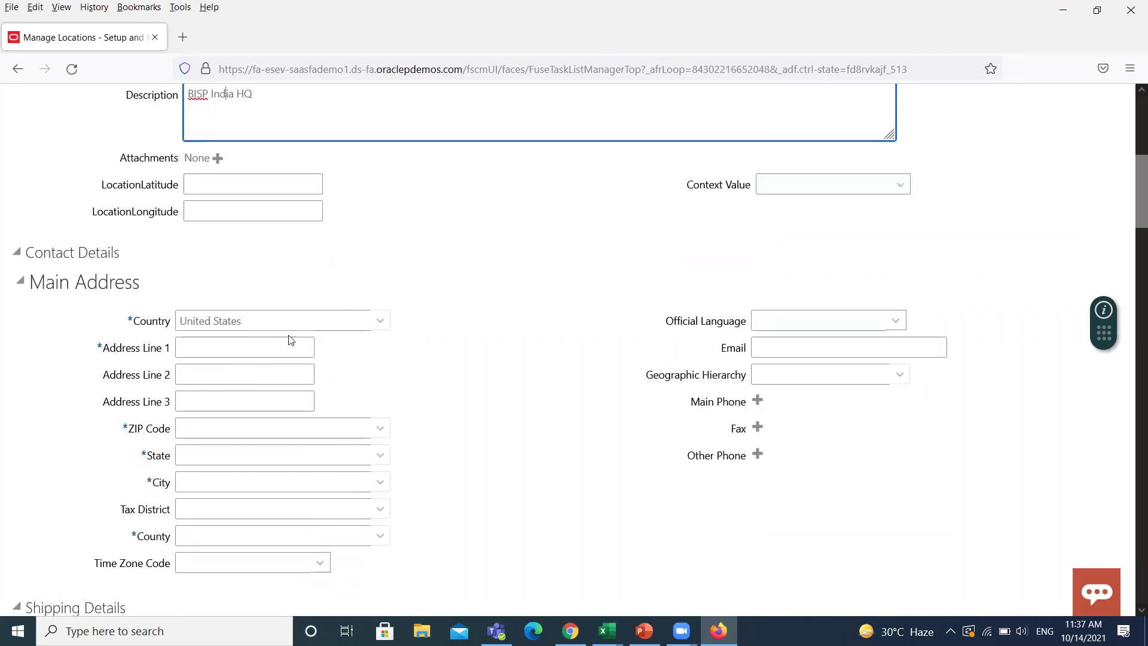
{"action": "left_click", "coordinate": [380, 321]}
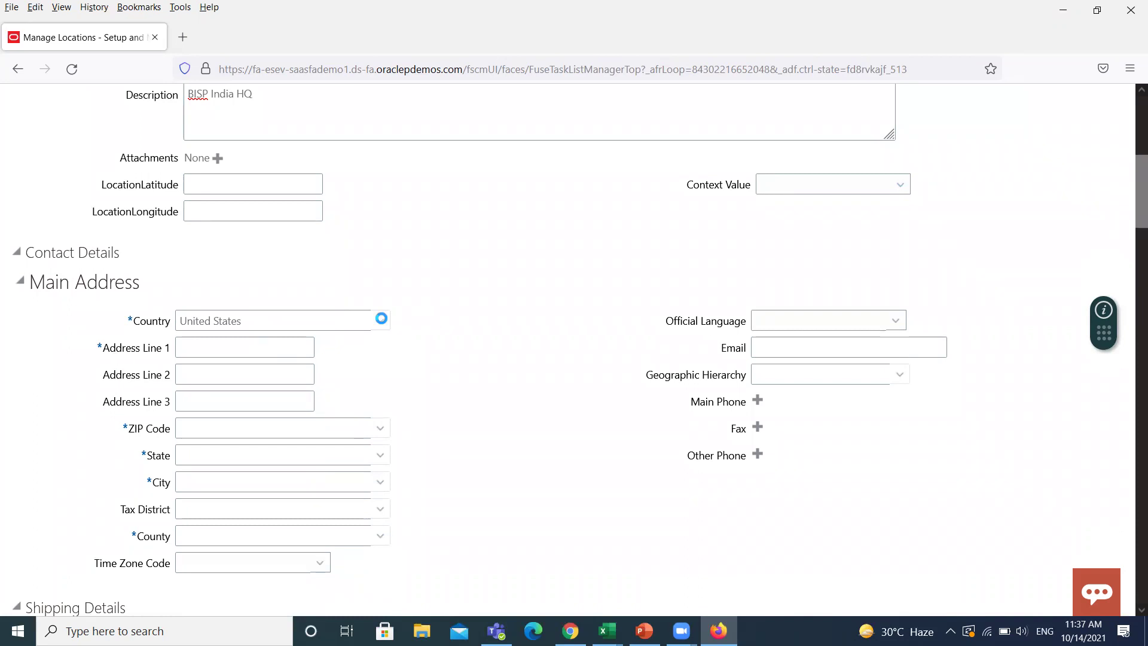
{"action": "left_click", "coordinate": [186, 567]}
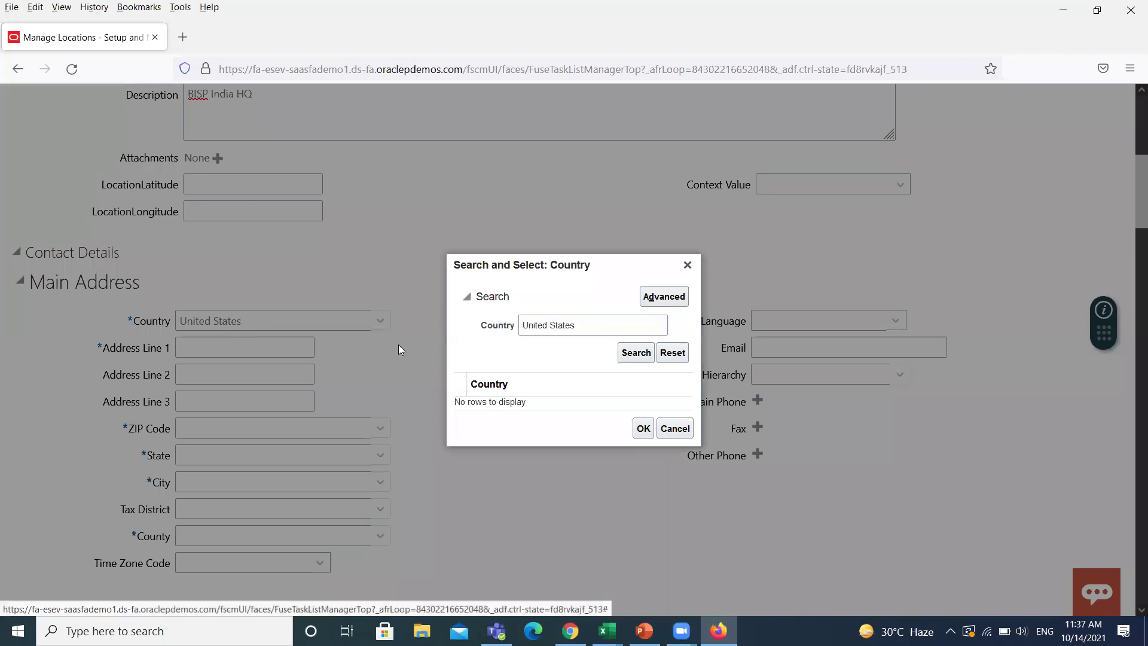
Step: Search countries for 'dia' and set India as the main address country
{"action": "key", "text": "BackSpace"}
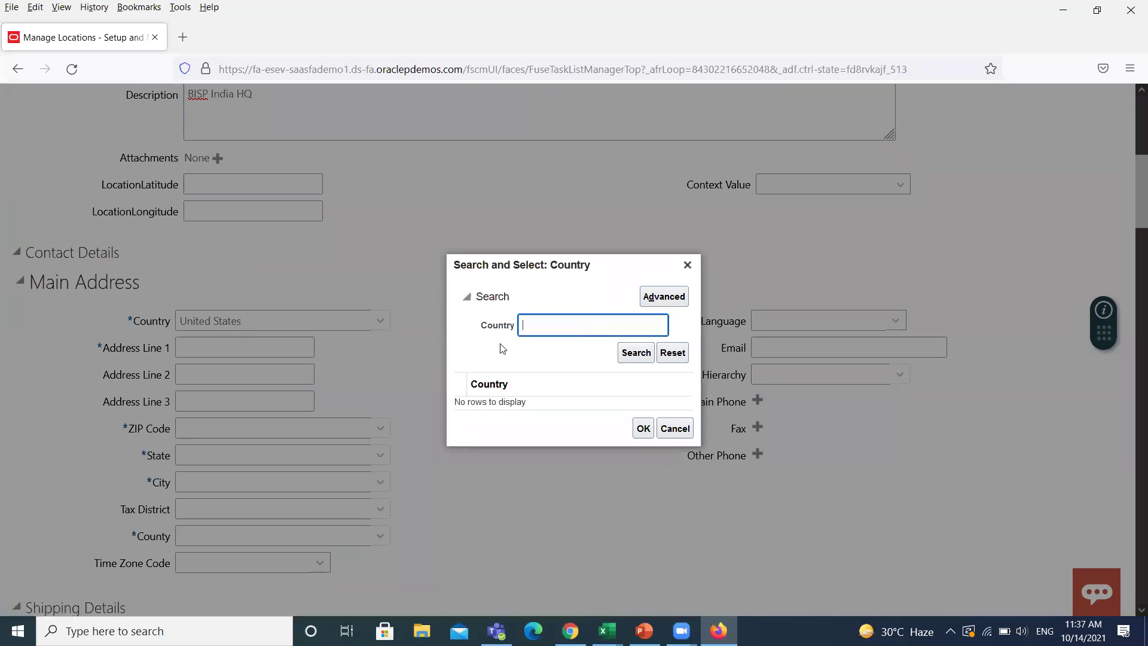
{"action": "type", "text": "ind"}
{"action": "type", "text": "ia"}
{"action": "left_click", "coordinate": [629, 349]}
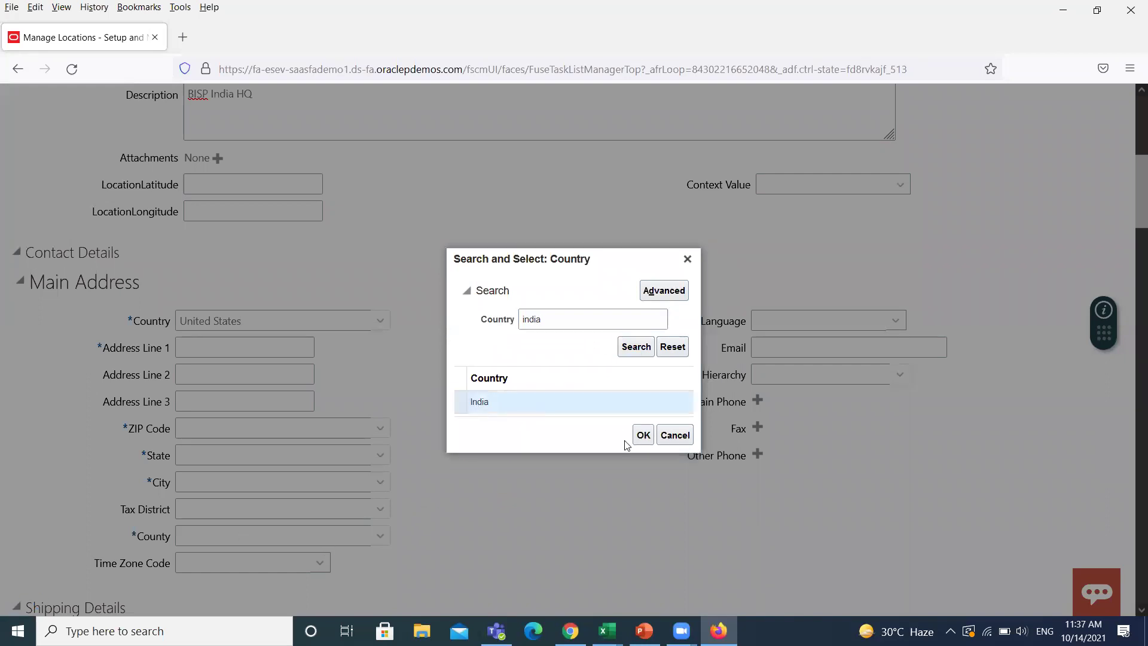
{"action": "left_click", "coordinate": [643, 435]}
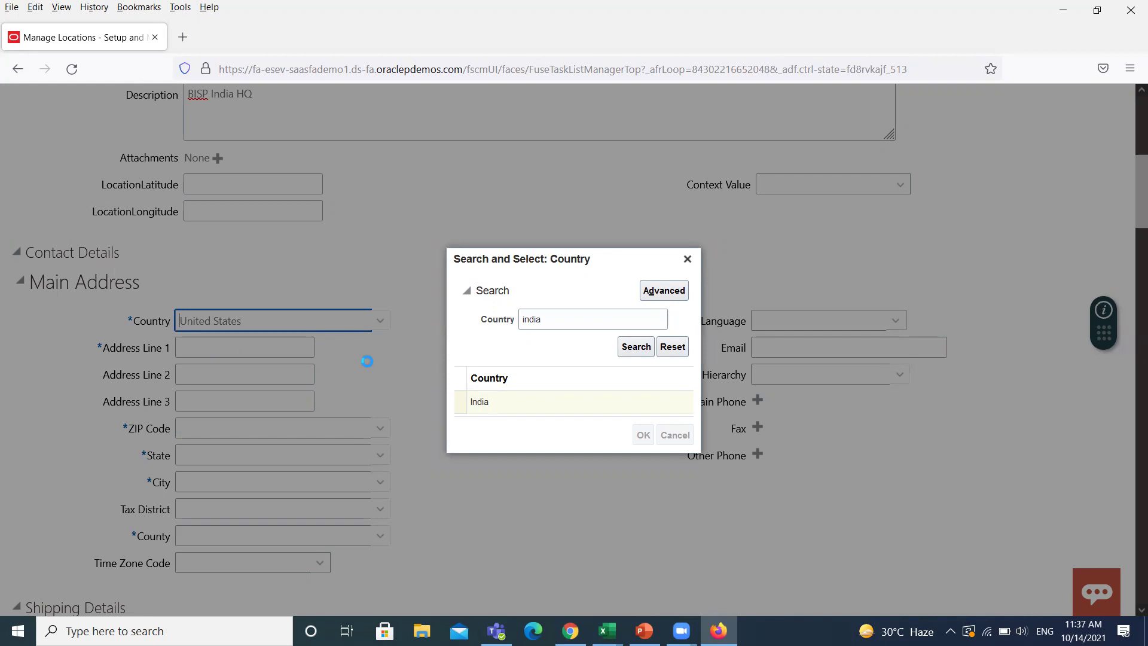
{"action": "scroll", "coordinate": [367, 362], "scroll_direction": "up", "scroll_amount": 2}
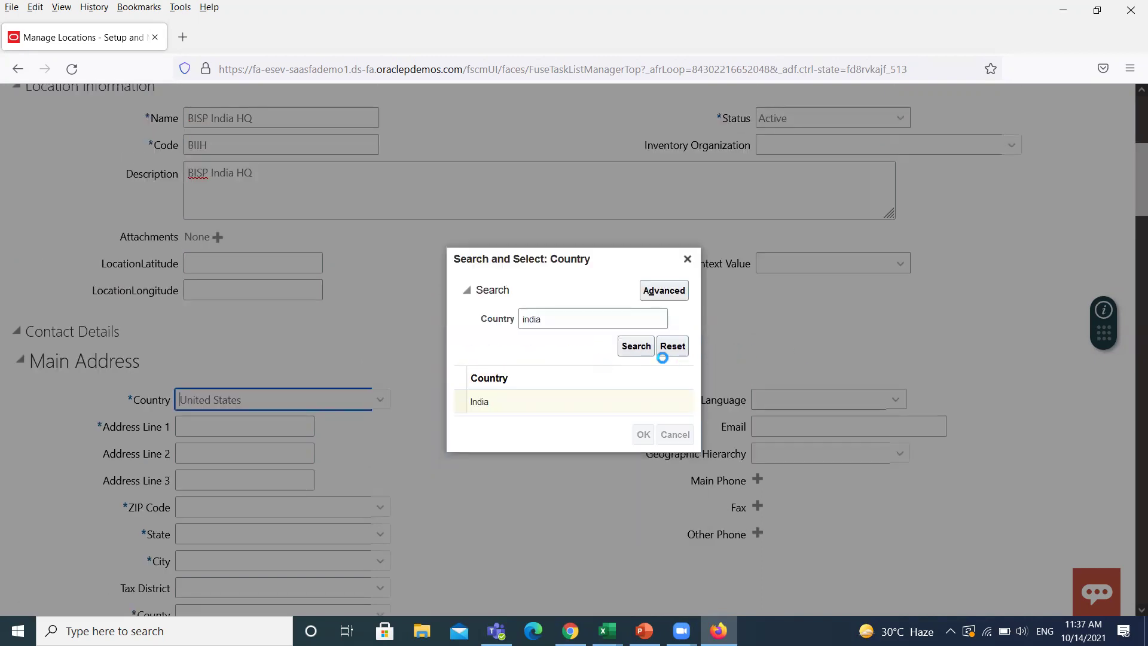
{"action": "left_click", "coordinate": [580, 401]}
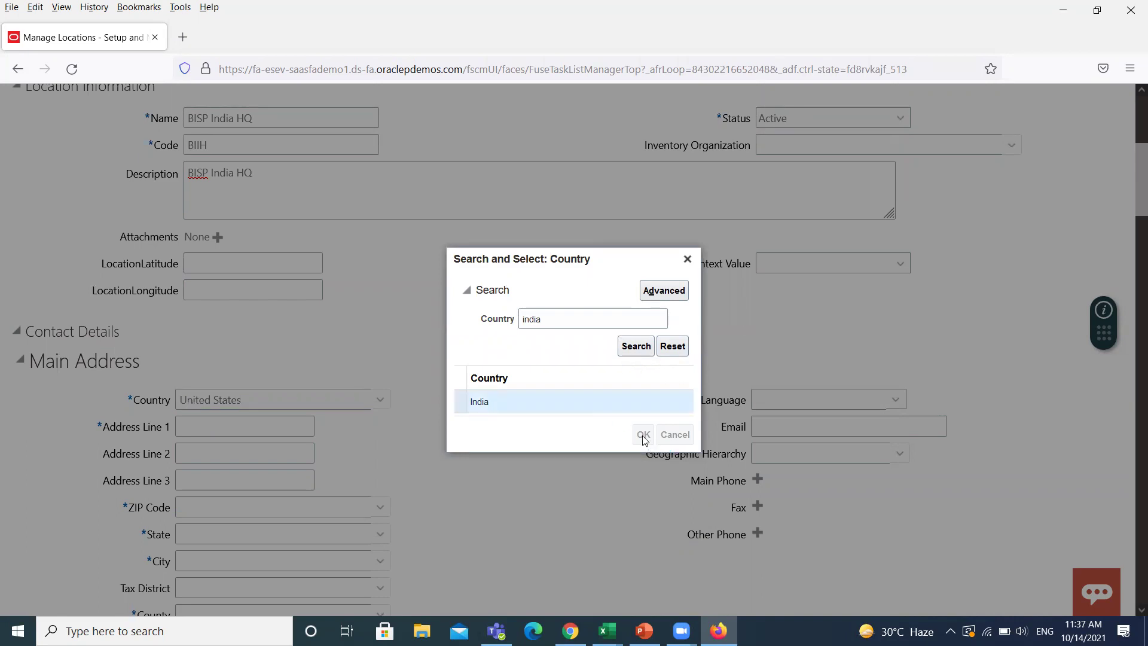
{"action": "left_click", "coordinate": [644, 435]}
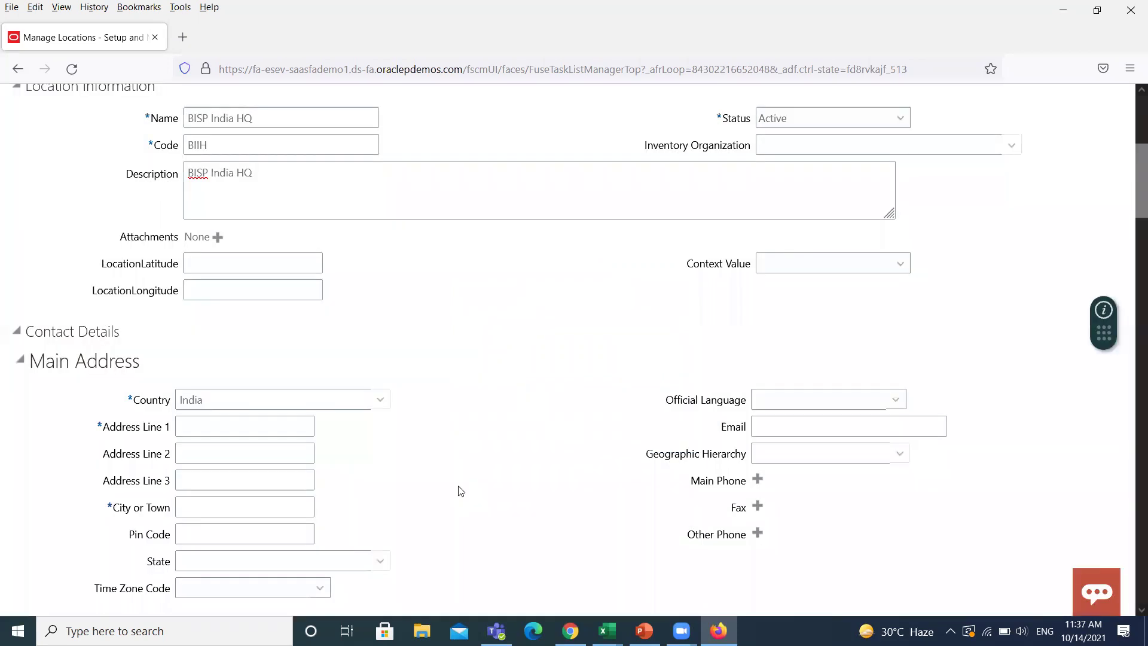
{"action": "scroll", "coordinate": [406, 402], "scroll_direction": "down", "scroll_amount": 2}
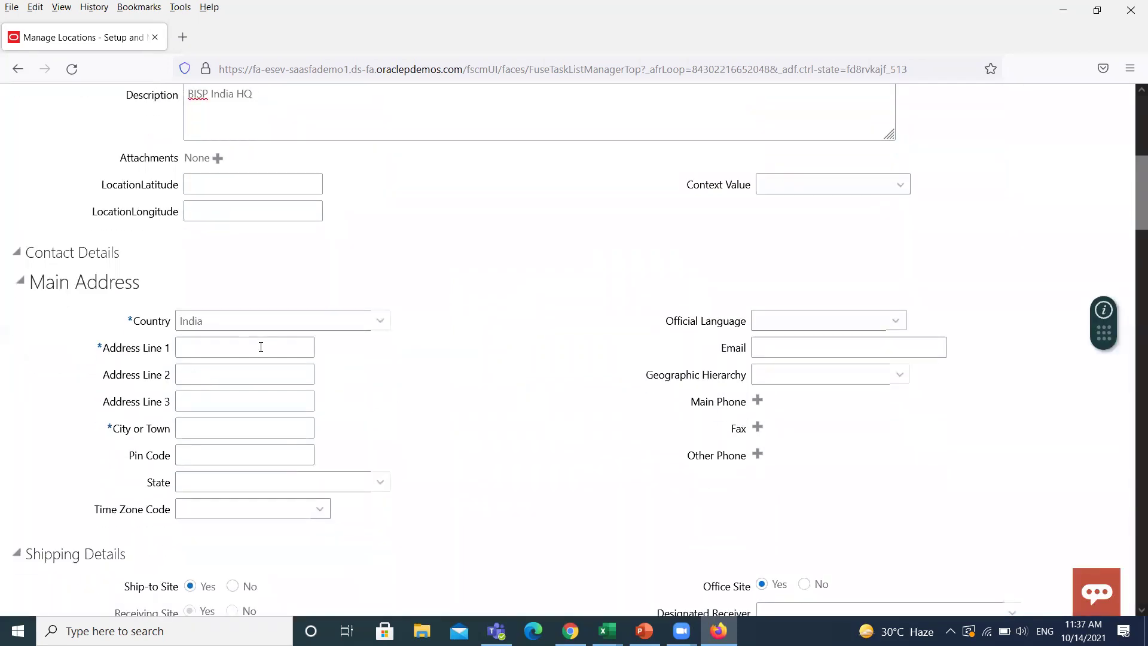
{"action": "left_click", "coordinate": [259, 346]}
{"action": "type", "text": "00"}
{"action": "left_click", "coordinate": [261, 377]}
{"action": "type", "text": "Mp"}
{"action": "key", "text": "BackSpace"}
{"action": "type", "text": "P "}
{"action": "type", "text": "N"}
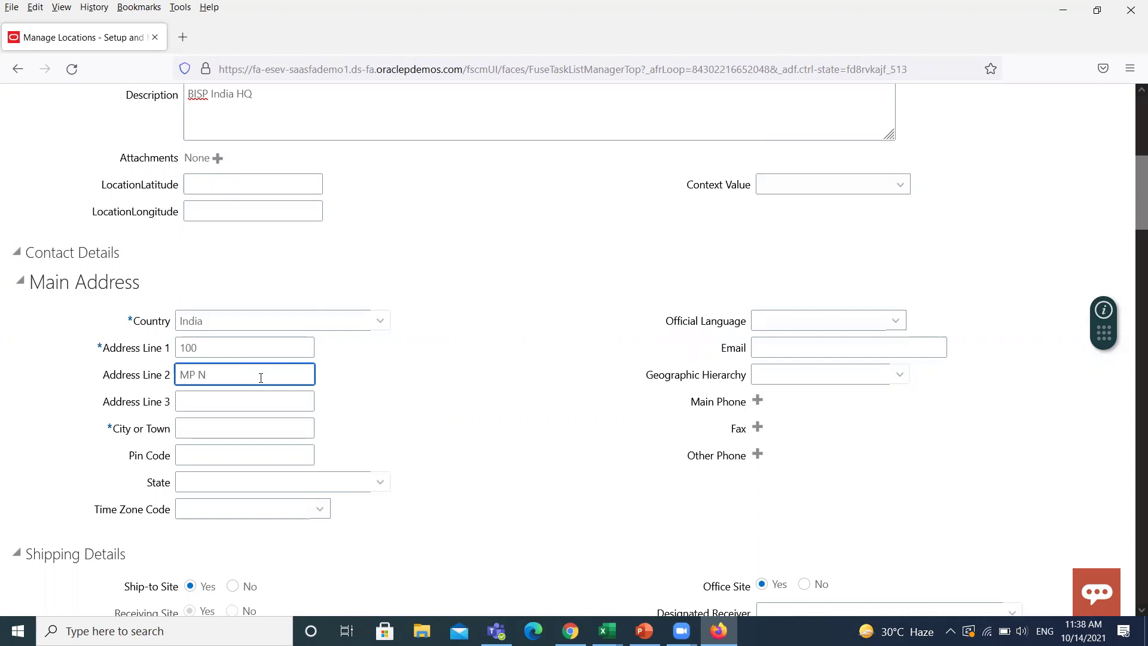
{"action": "type", "text": "agae"}
{"action": "key", "text": "BackSpace"}
{"action": "type", "text": "Zon"}
{"action": "type", "text": "e 2"}
{"action": "left_click", "coordinate": [223, 428]}
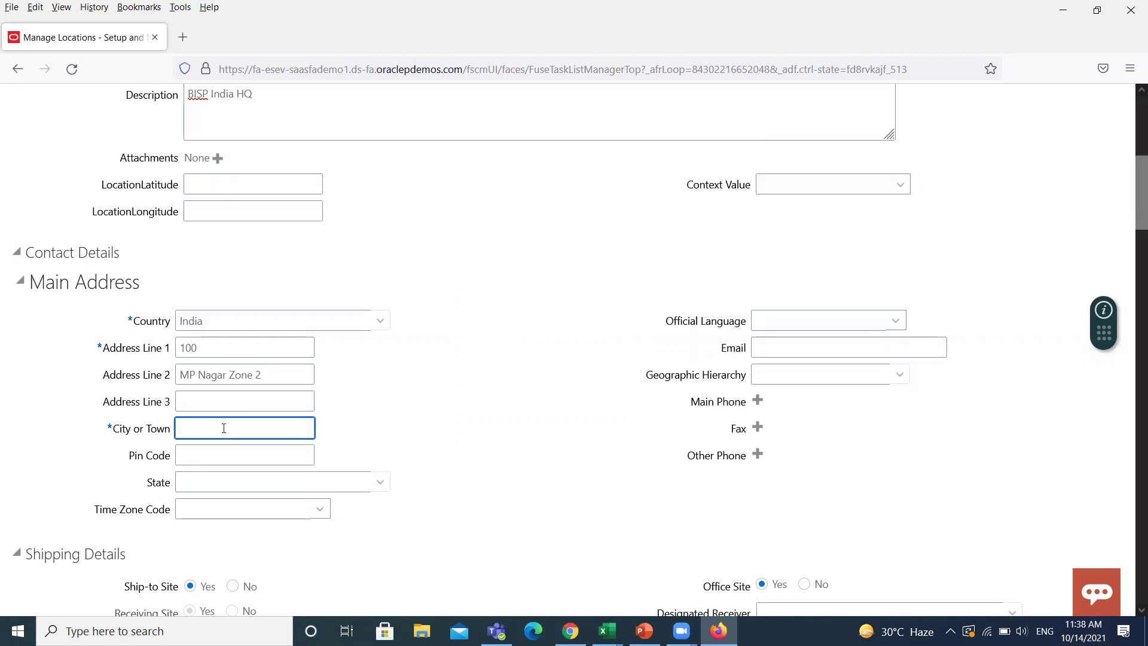
{"action": "type", "text": "Bhopa"}
{"action": "type", "text": "l"}
Step: Enter pin code 462011
{"action": "left_click", "coordinate": [219, 458]}
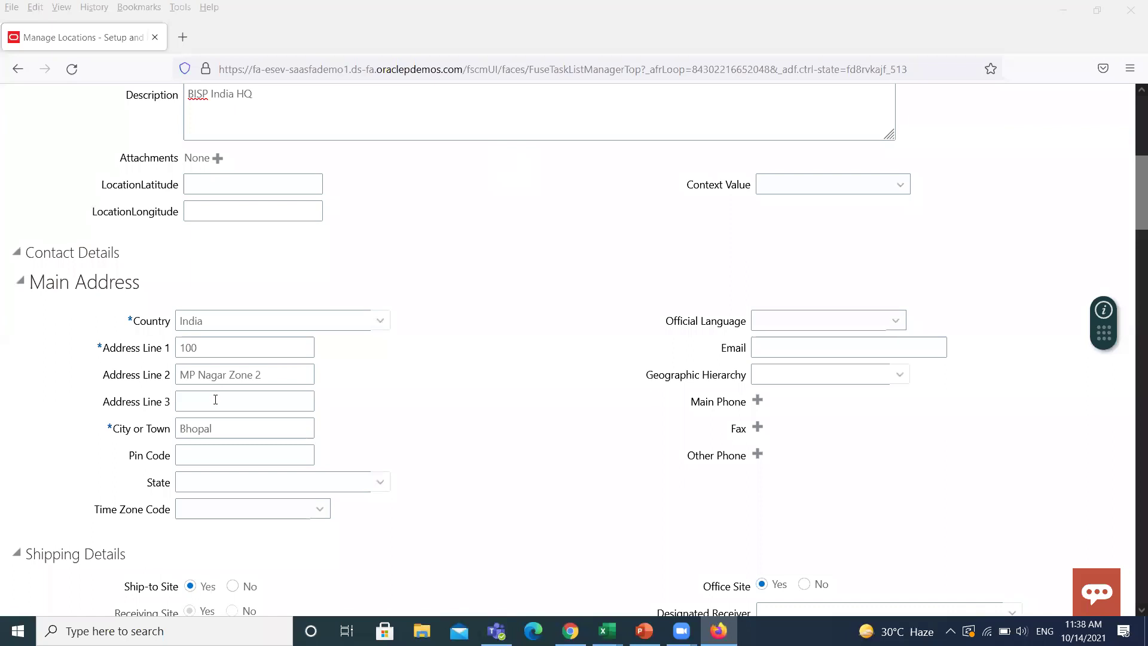
{"action": "left_click", "coordinate": [215, 399]}
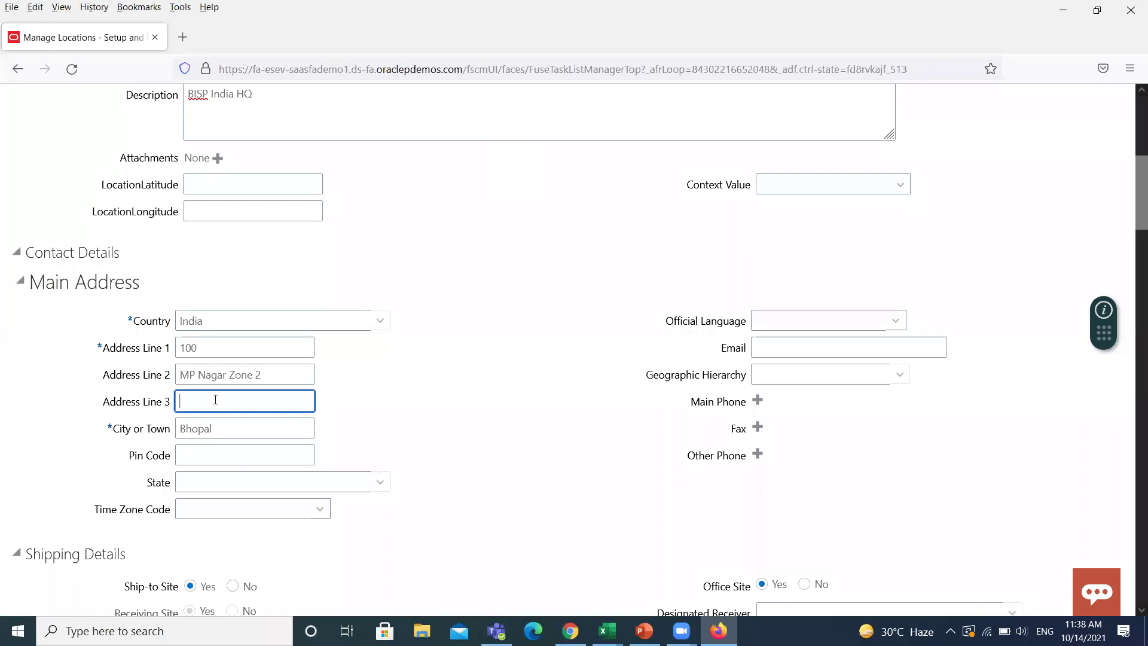
{"action": "left_click", "coordinate": [218, 455]}
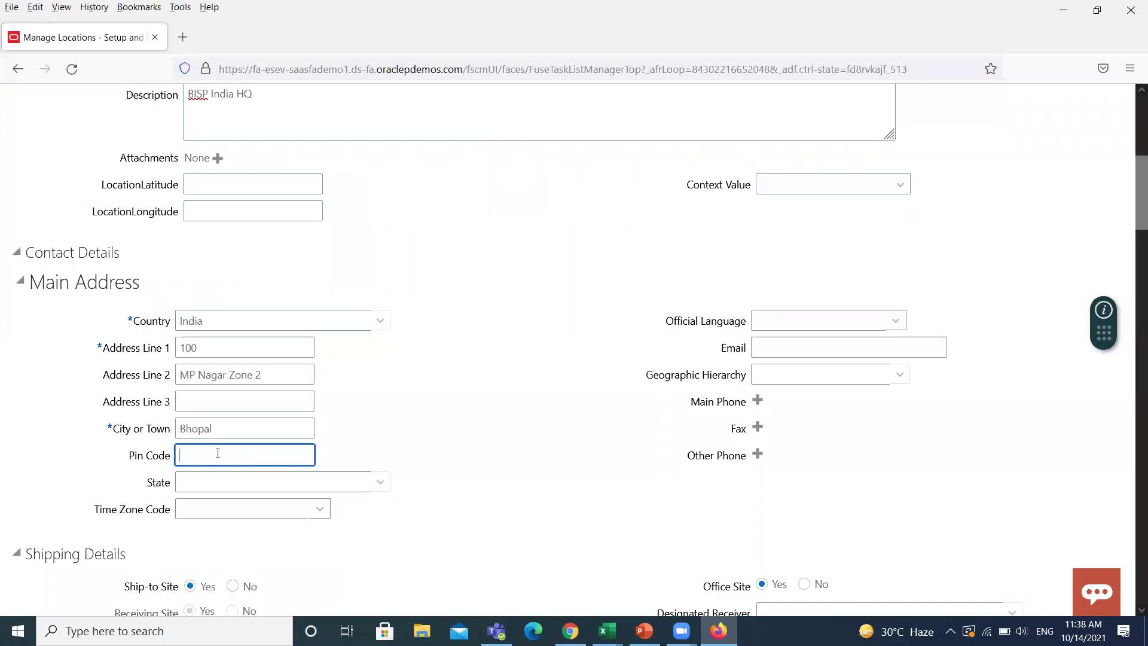
{"action": "type", "text": "46"}
{"action": "type", "text": "2011"}
Step: Search geography for 'Mad' and set the state to Madhya Pradesh
{"action": "left_click", "coordinate": [379, 481]}
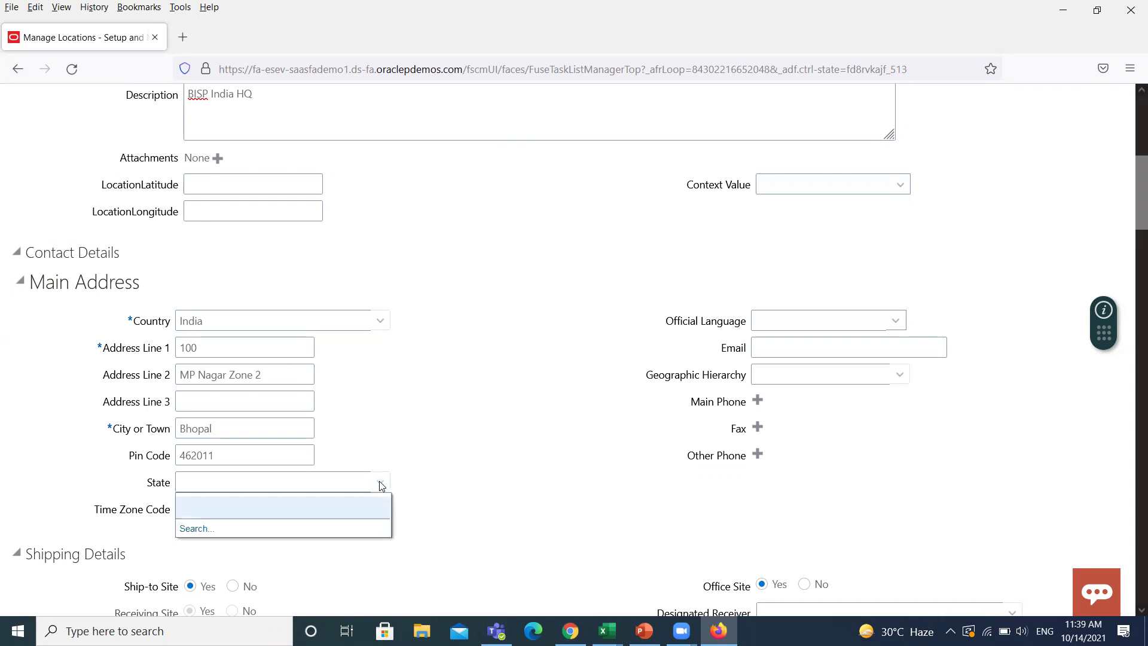
{"action": "left_click", "coordinate": [526, 440]}
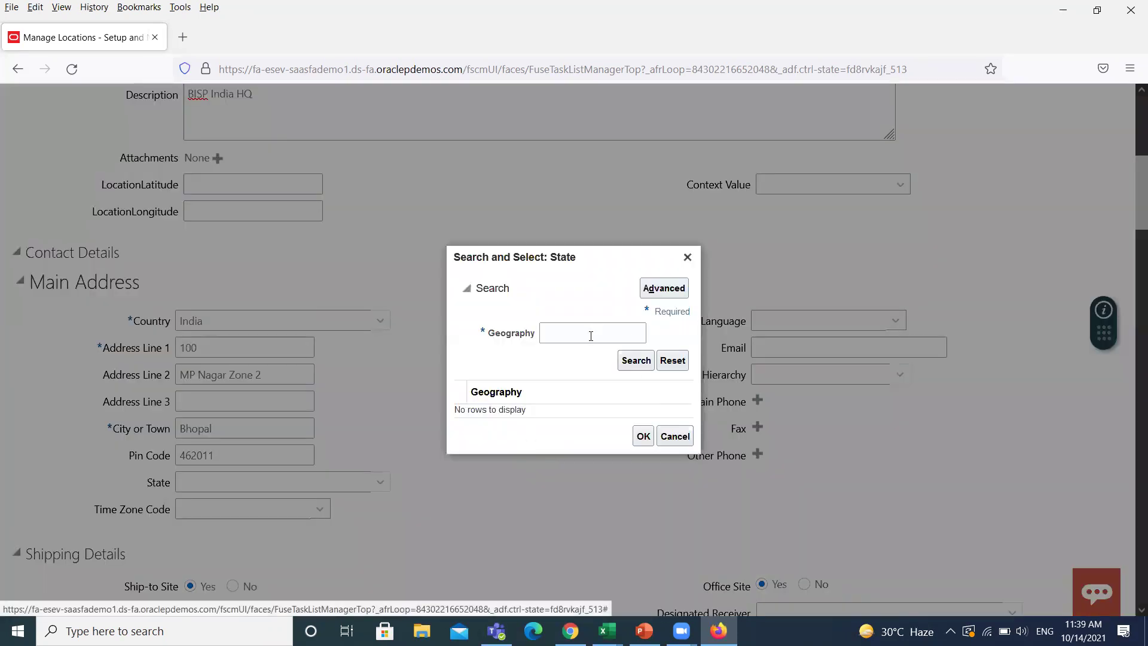
{"action": "left_click", "coordinate": [591, 335]}
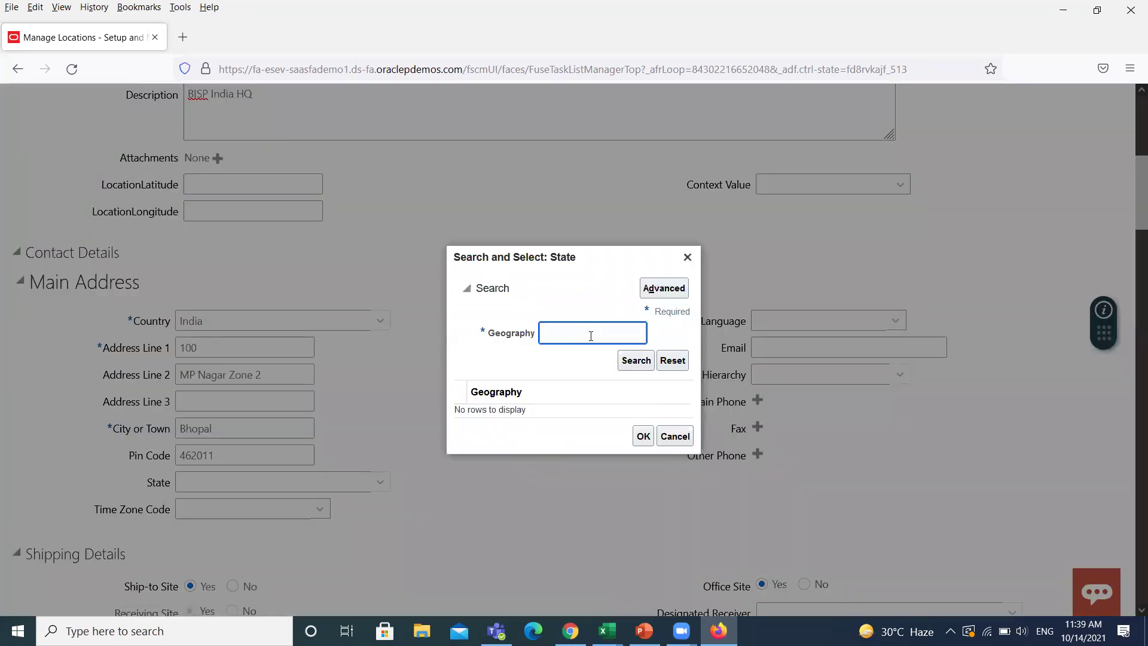
{"action": "type", "text": "Mad"}
{"action": "left_click", "coordinate": [625, 359]}
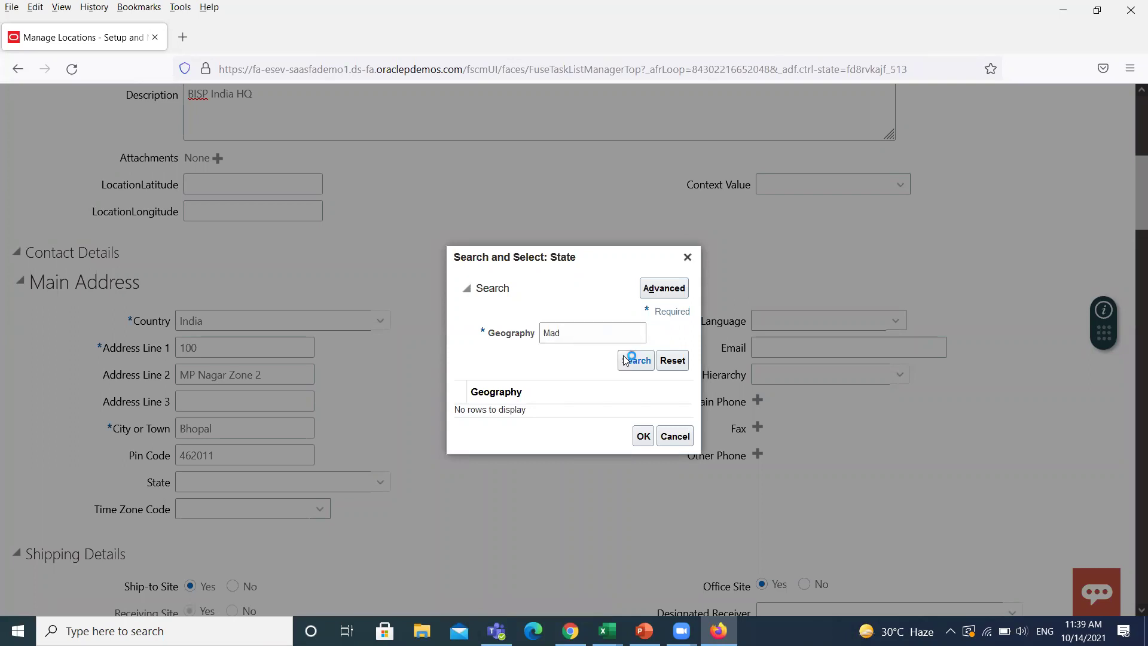
{"action": "left_click", "coordinate": [561, 411]}
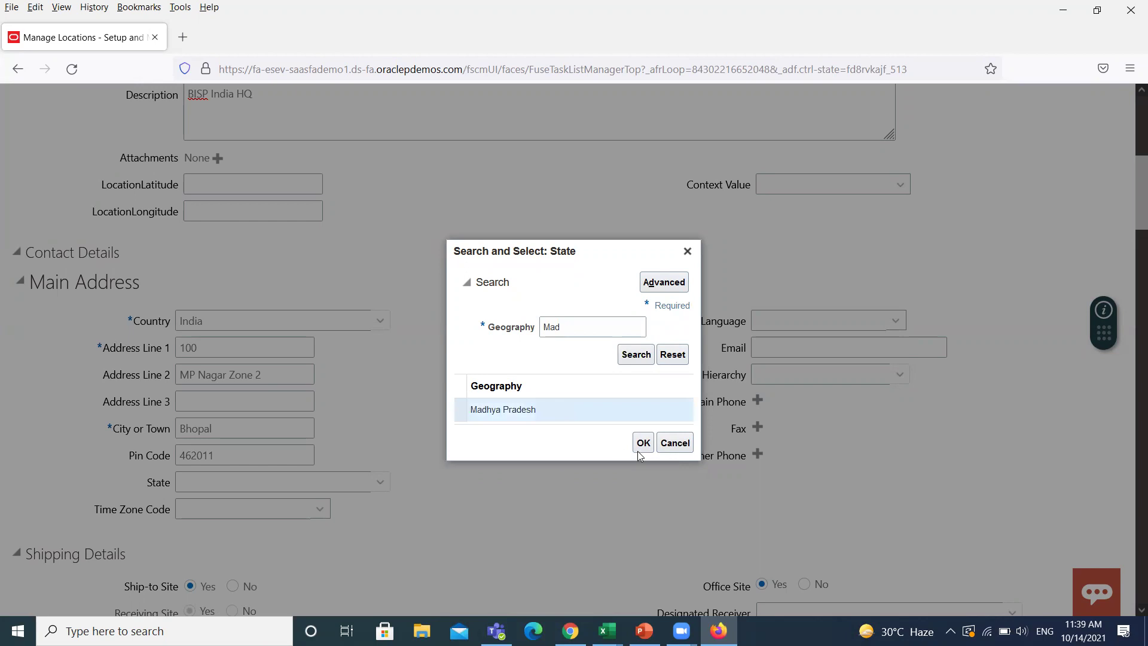
{"action": "left_click", "coordinate": [638, 452]}
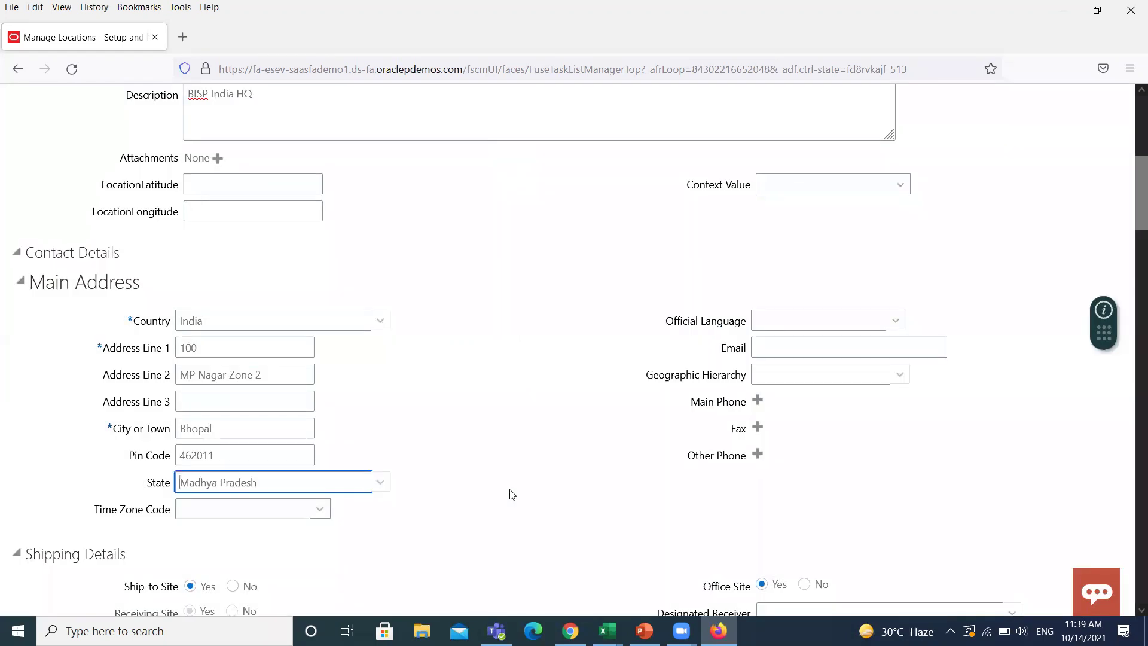
{"action": "scroll", "coordinate": [436, 493], "scroll_direction": "down", "scroll_amount": 2}
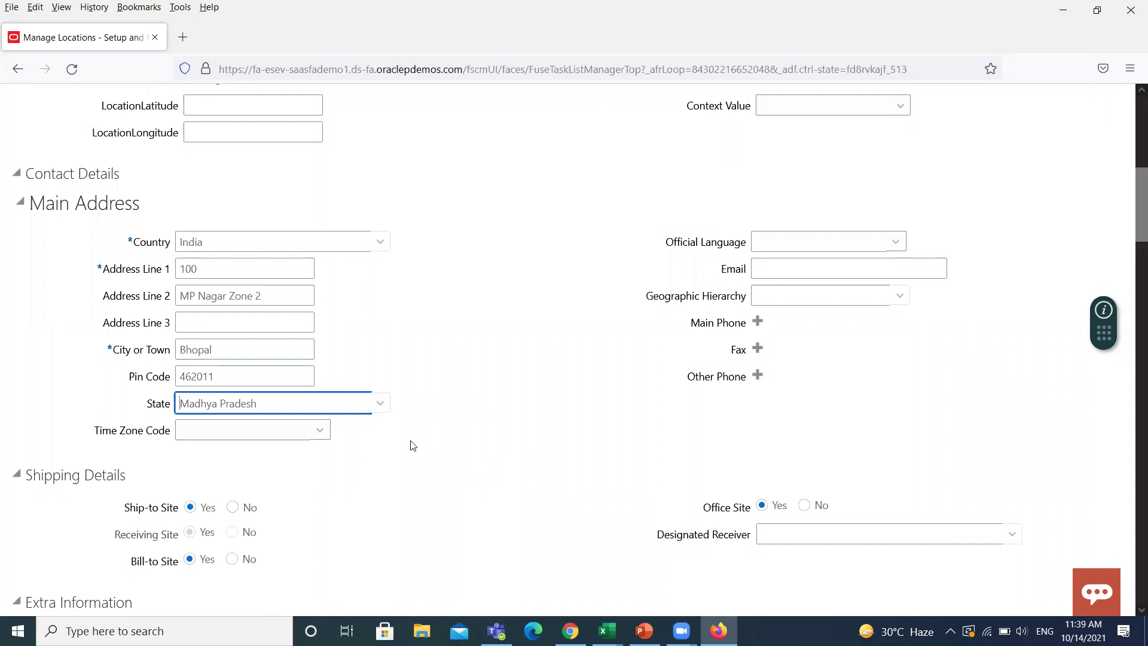
{"action": "scroll", "coordinate": [488, 440], "scroll_direction": "down", "scroll_amount": 2}
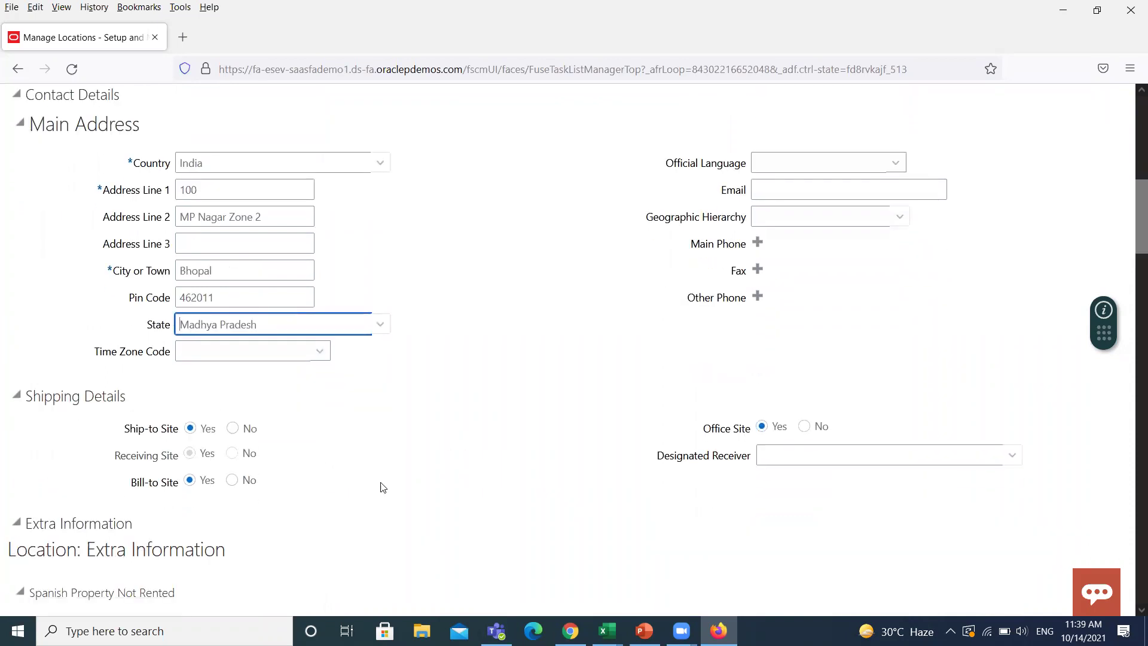
{"action": "scroll", "coordinate": [387, 493], "scroll_direction": "up", "scroll_amount": 6}
{"action": "scroll", "coordinate": [387, 494], "scroll_direction": "up", "scroll_amount": 2}
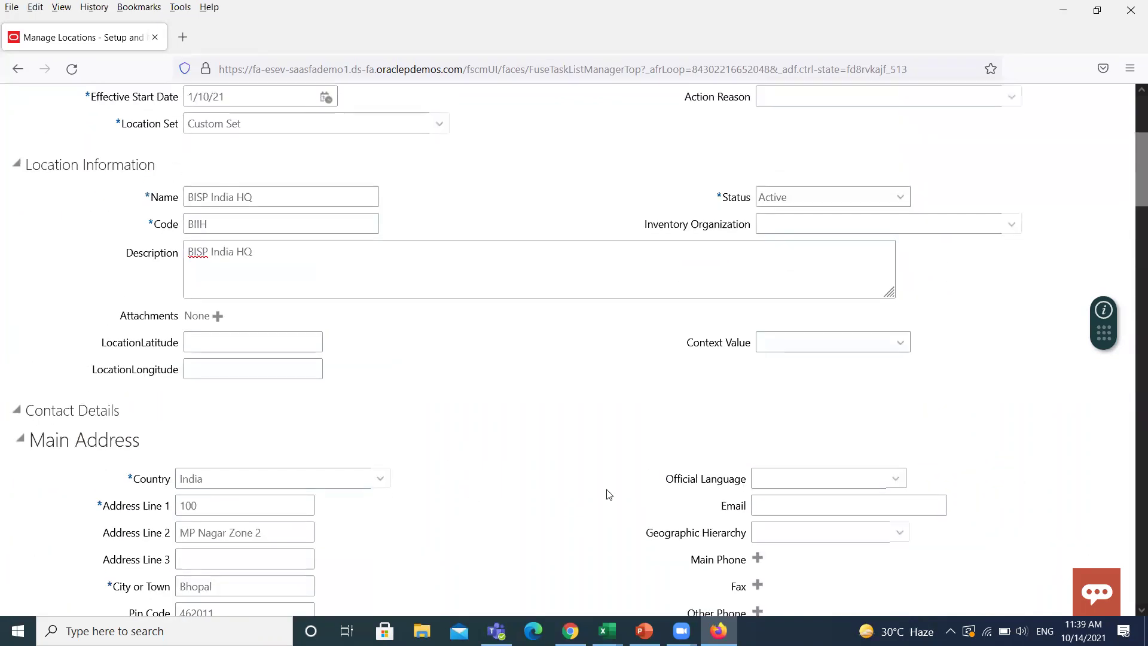
{"action": "scroll", "coordinate": [607, 492], "scroll_direction": "up", "scroll_amount": 2}
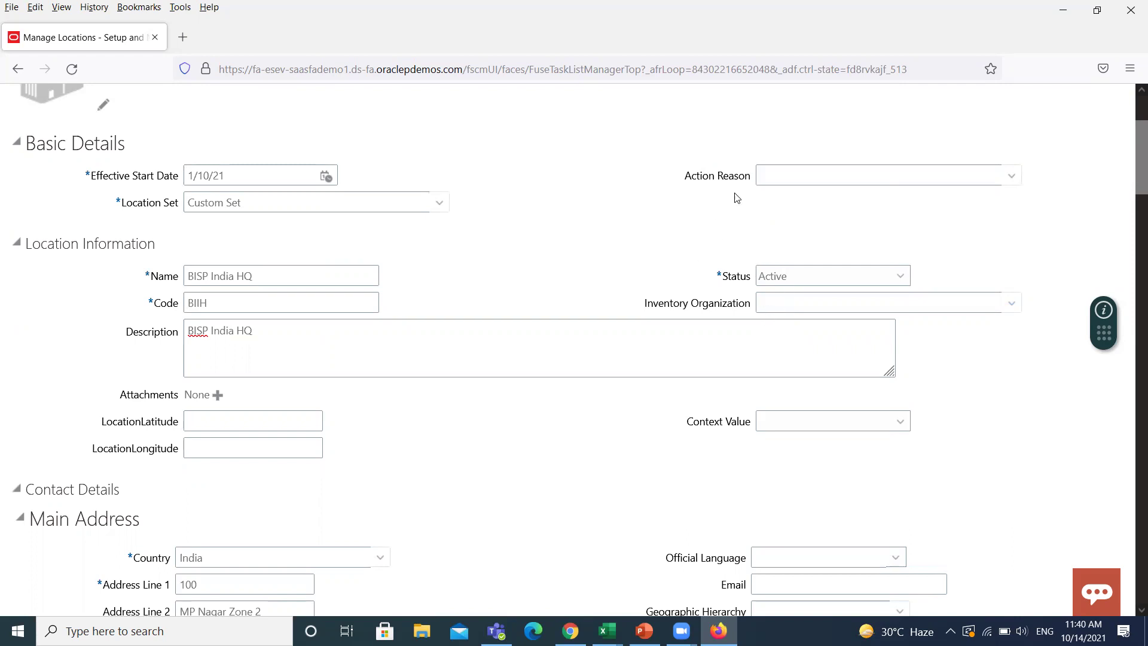
{"action": "scroll", "coordinate": [673, 303], "scroll_direction": "down", "scroll_amount": 1}
Step: Review the BISP India HQ location details on the review page
{"action": "scroll", "coordinate": [673, 304], "scroll_direction": "down", "scroll_amount": 3}
{"action": "scroll", "coordinate": [673, 303], "scroll_direction": "up", "scroll_amount": 7}
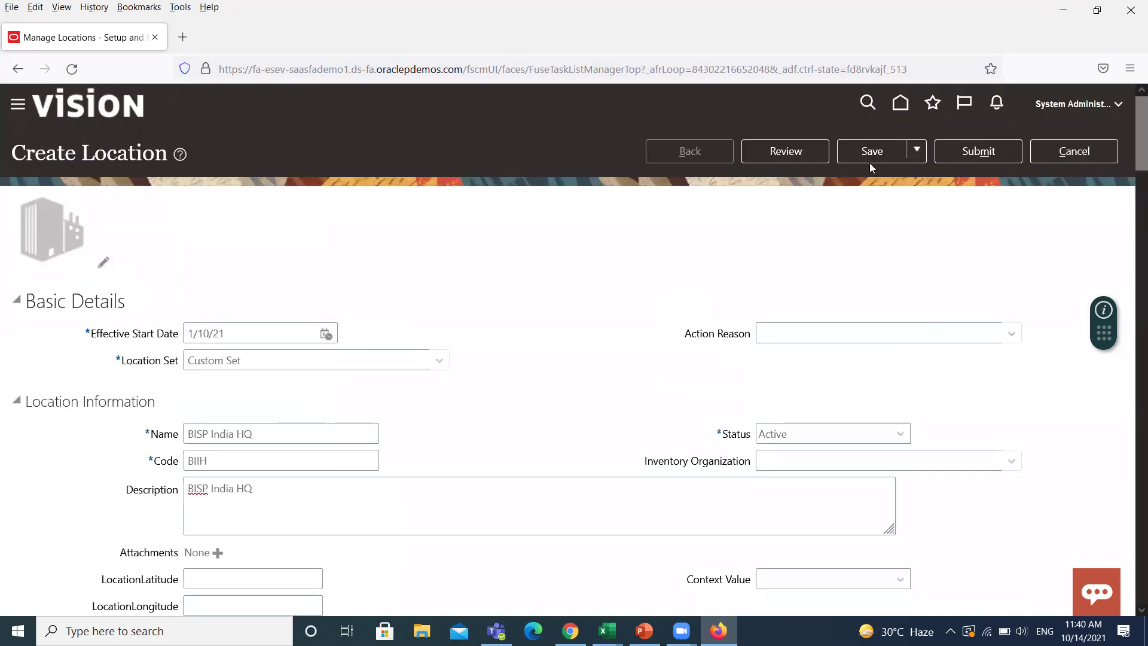
{"action": "left_click", "coordinate": [765, 154]}
{"action": "scroll", "coordinate": [599, 370], "scroll_direction": "down", "scroll_amount": 3}
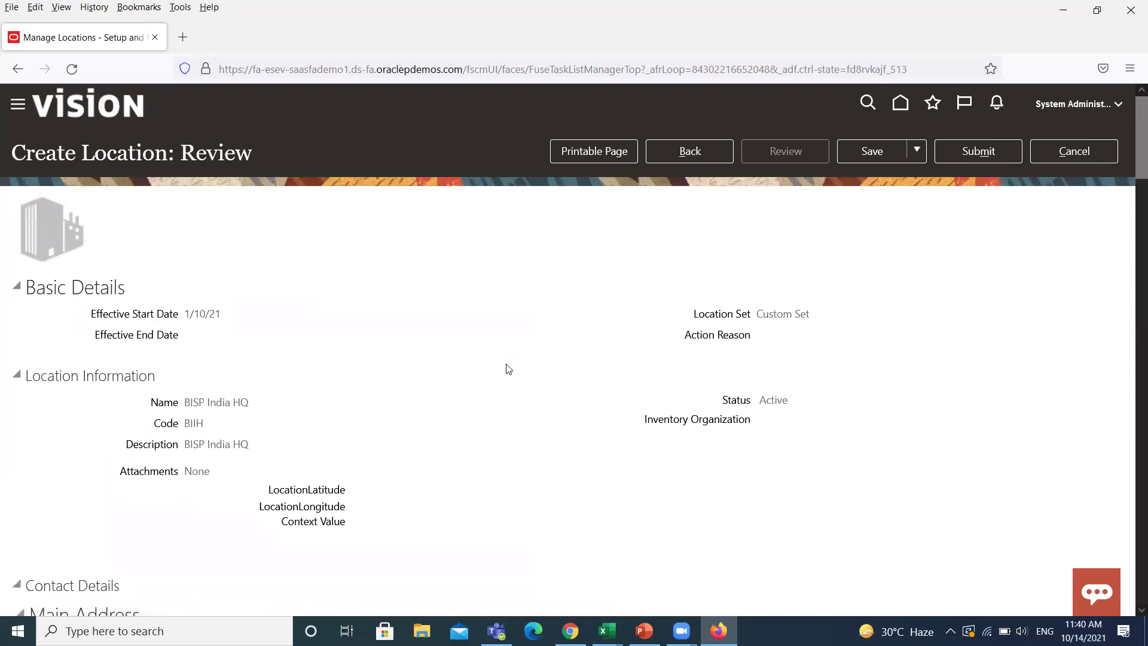
{"action": "scroll", "coordinate": [551, 419], "scroll_direction": "down", "scroll_amount": 2}
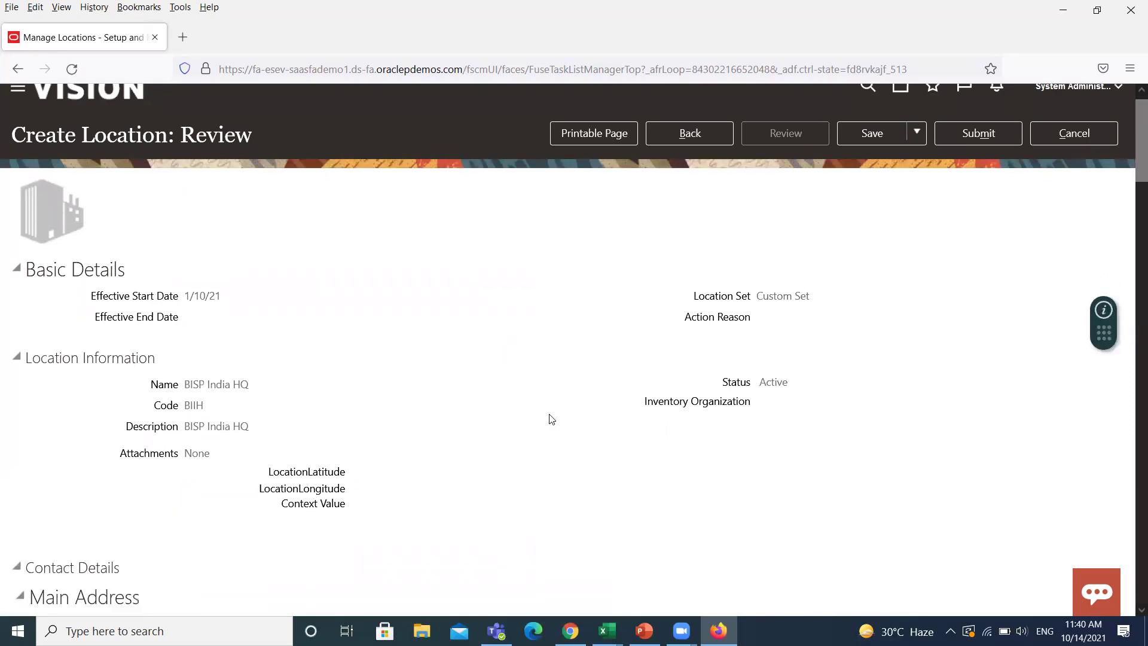
{"action": "scroll", "coordinate": [551, 418], "scroll_direction": "down", "scroll_amount": 2}
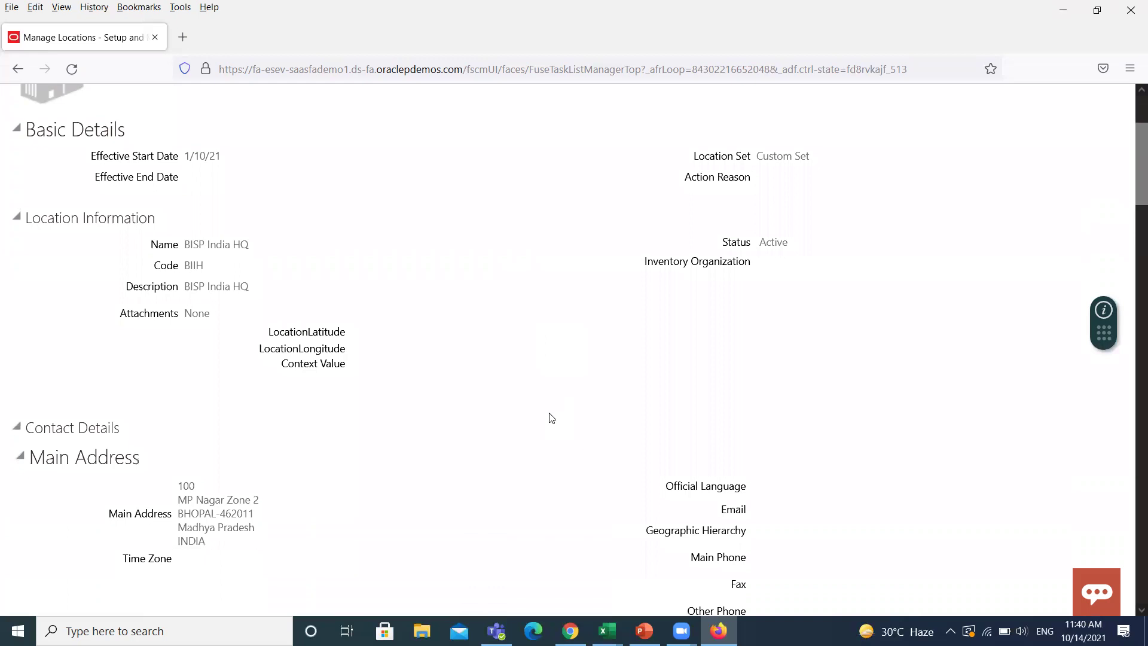
{"action": "scroll", "coordinate": [552, 418], "scroll_direction": "down", "scroll_amount": 2}
{"action": "scroll", "coordinate": [551, 416], "scroll_direction": "down", "scroll_amount": 4}
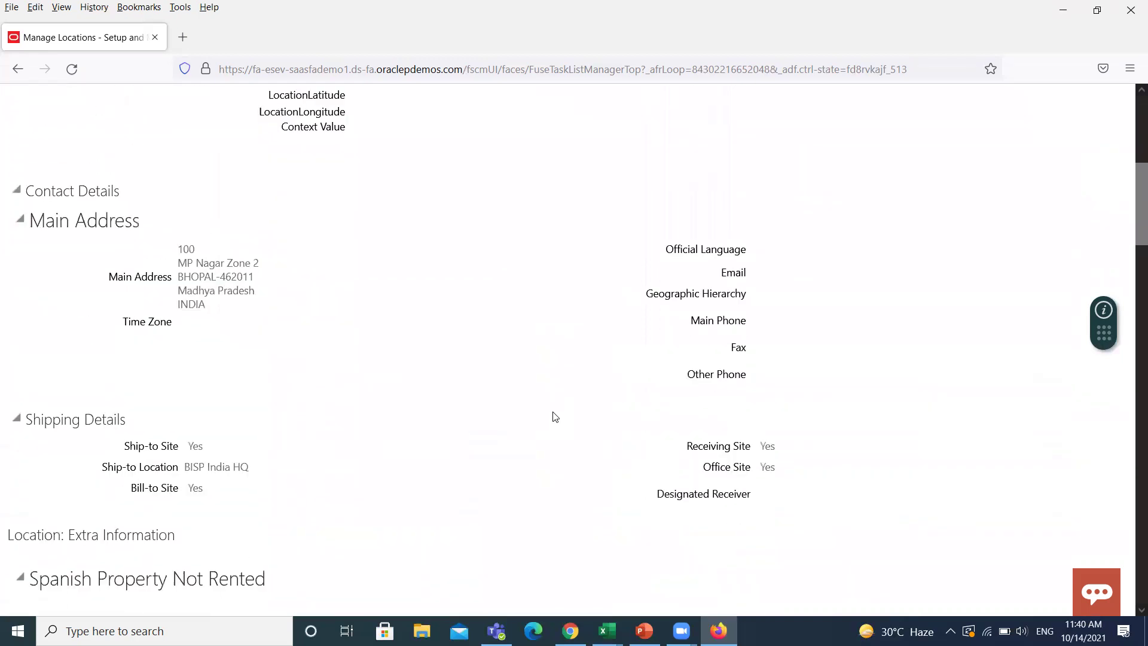
{"action": "scroll", "coordinate": [561, 414], "scroll_direction": "up", "scroll_amount": 10}
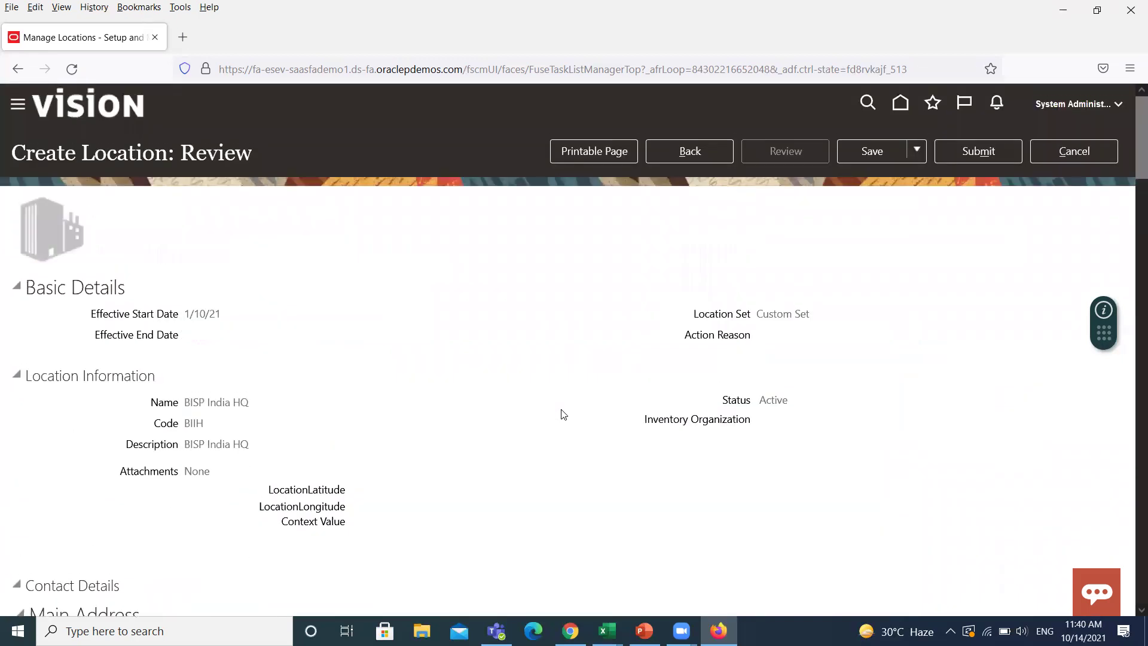
Step: Submit the BISP India HQ location and confirm the warning with Yes
{"action": "left_click", "coordinate": [979, 151]}
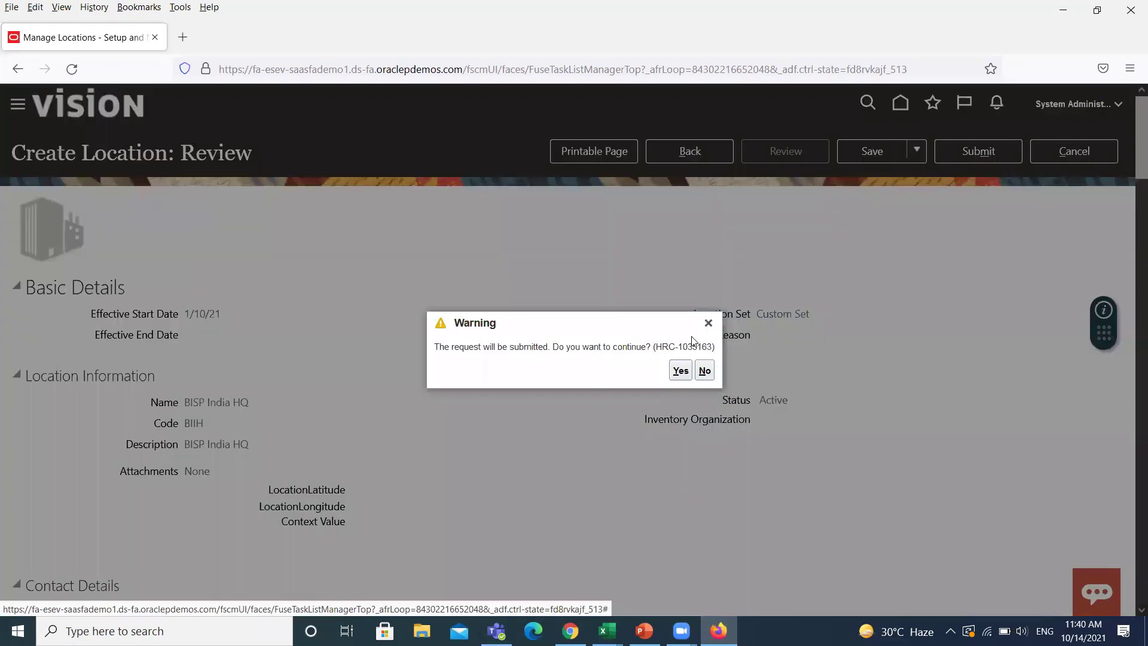
{"action": "left_click", "coordinate": [679, 371]}
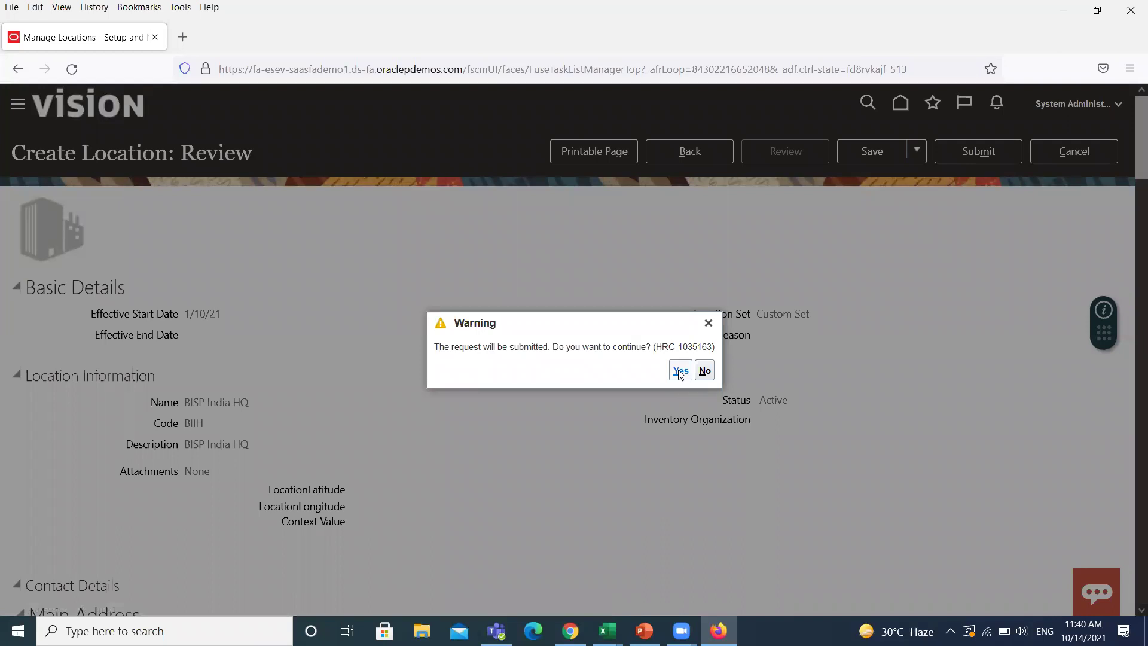
{"action": "left_click", "coordinate": [680, 371]}
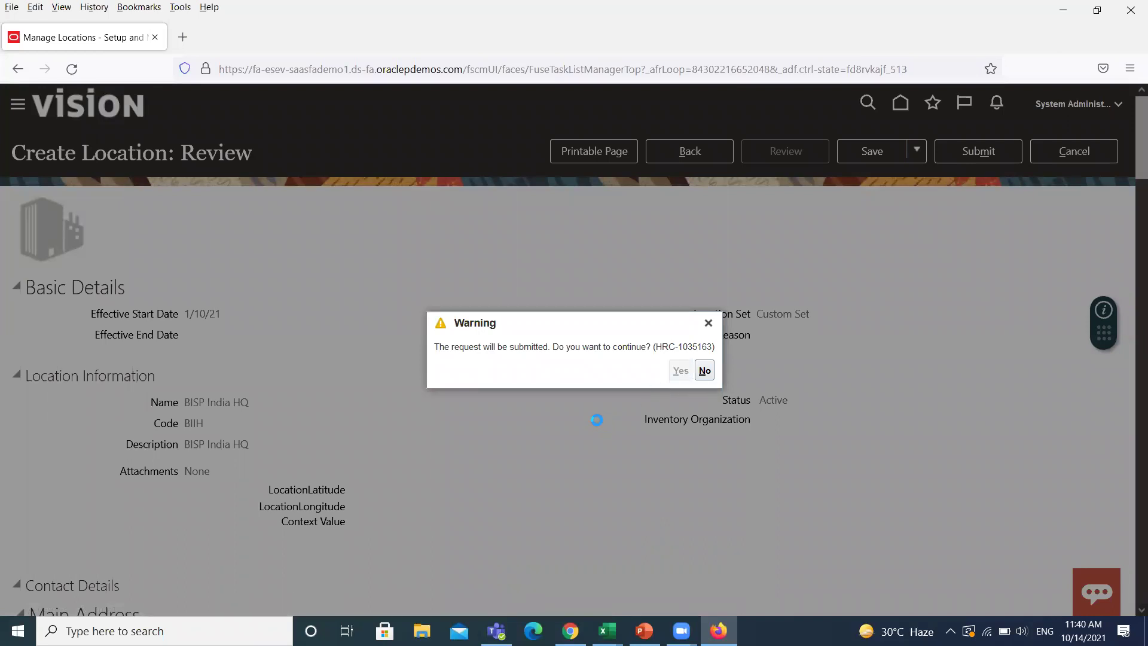